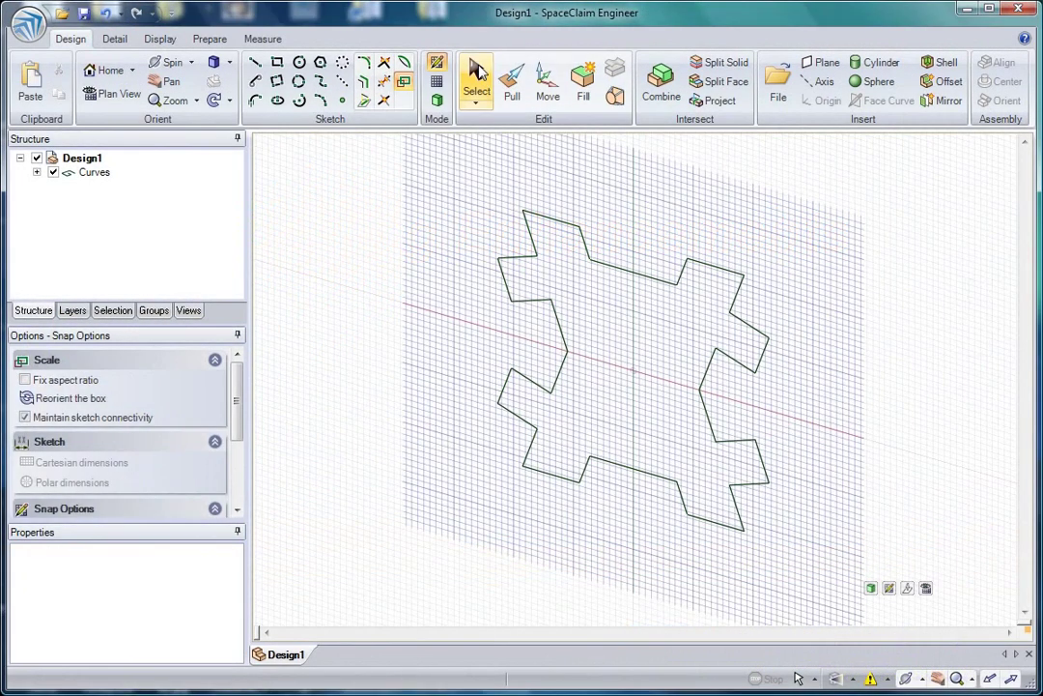
Select the whole closed sketch with the Scale tool and stretch it to a height of about 107.5 mm.
left_click(477, 75)
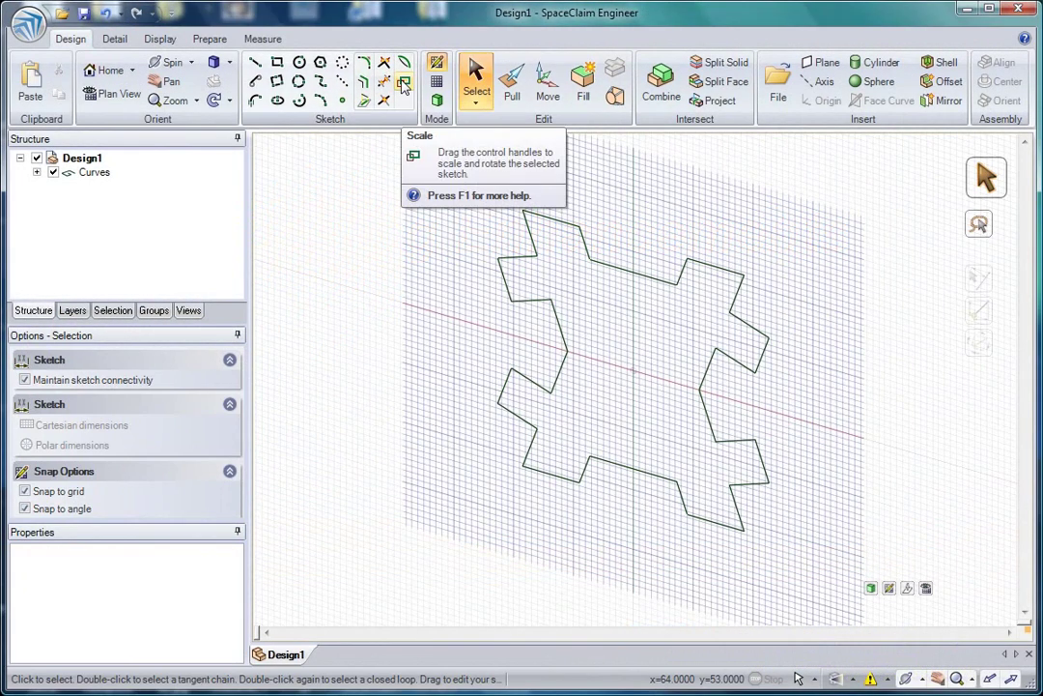
left_click(404, 84)
key("ctrl+a")
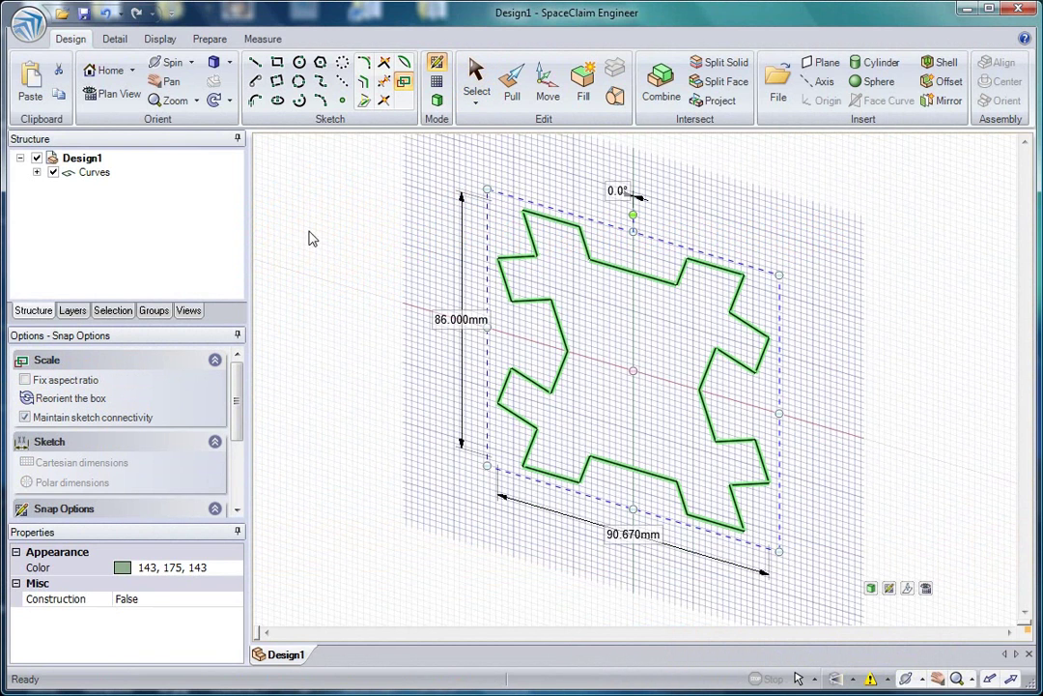
mouse_move(631, 211)
left_mouse_down()
mouse_move(552, 212)
mouse_move(477, 230)
mouse_move(534, 212)
mouse_move(613, 228)
mouse_move(633, 210)
left_mouse_up()
mouse_move(779, 276)
left_mouse_down()
mouse_move(850, 212)
mouse_move(805, 275)
left_mouse_up()
key("ctrl+z")
Pull the closed profile's face into a long prismatic solid.
left_click(594, 441)
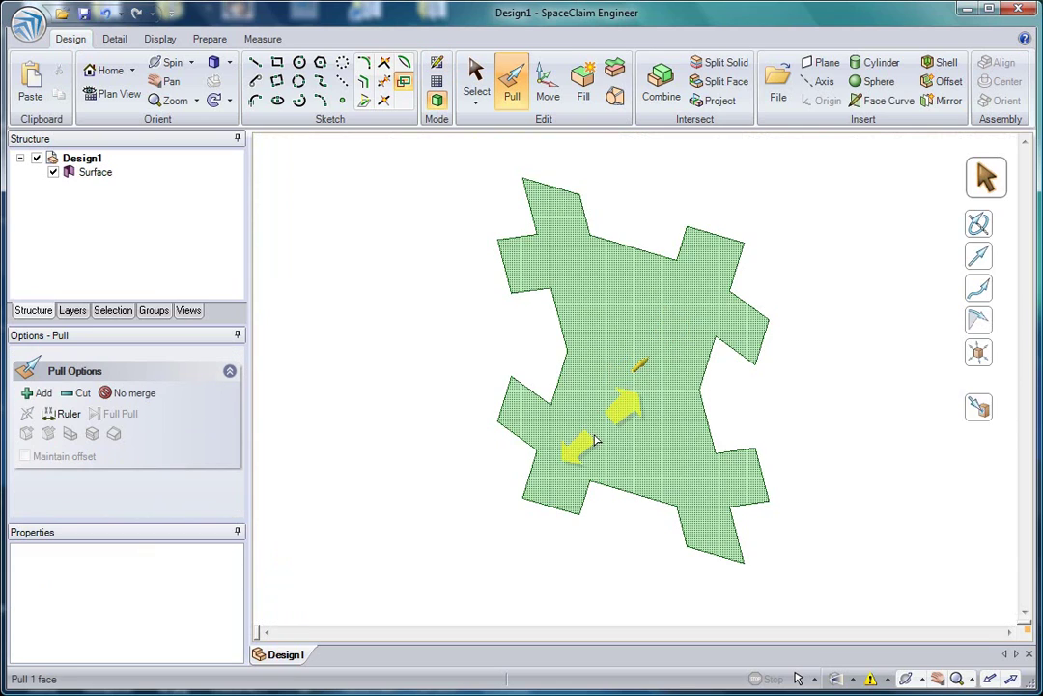
left_click_drag(596, 440, 686, 229)
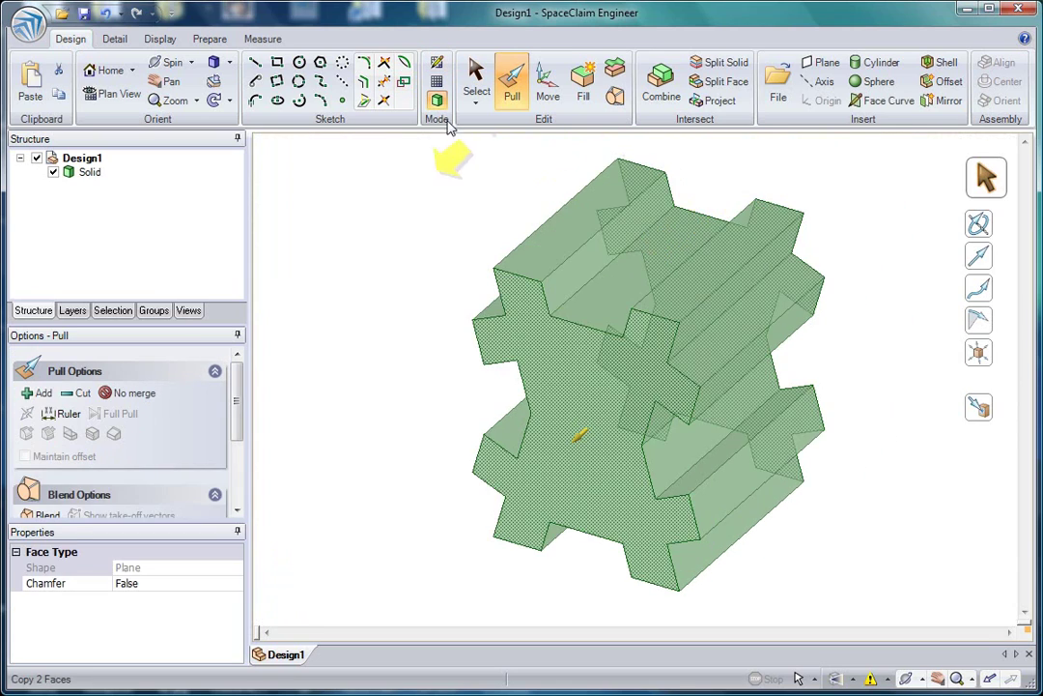
Scale the width of the solid's cross-section to 125% in section mode.
left_click(437, 84)
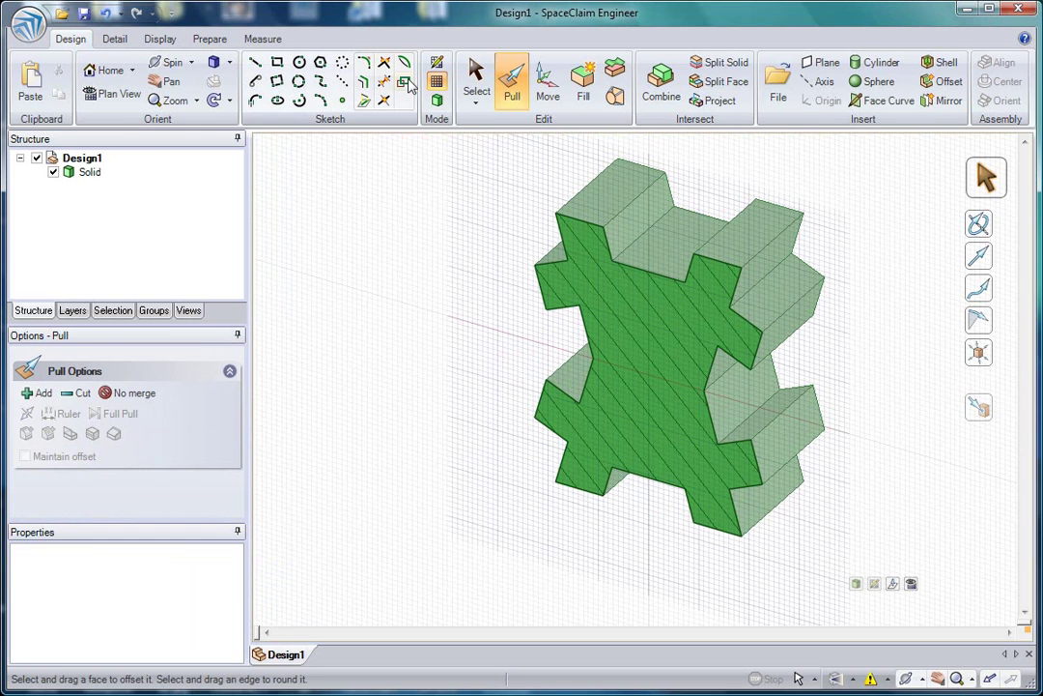
left_click(405, 85)
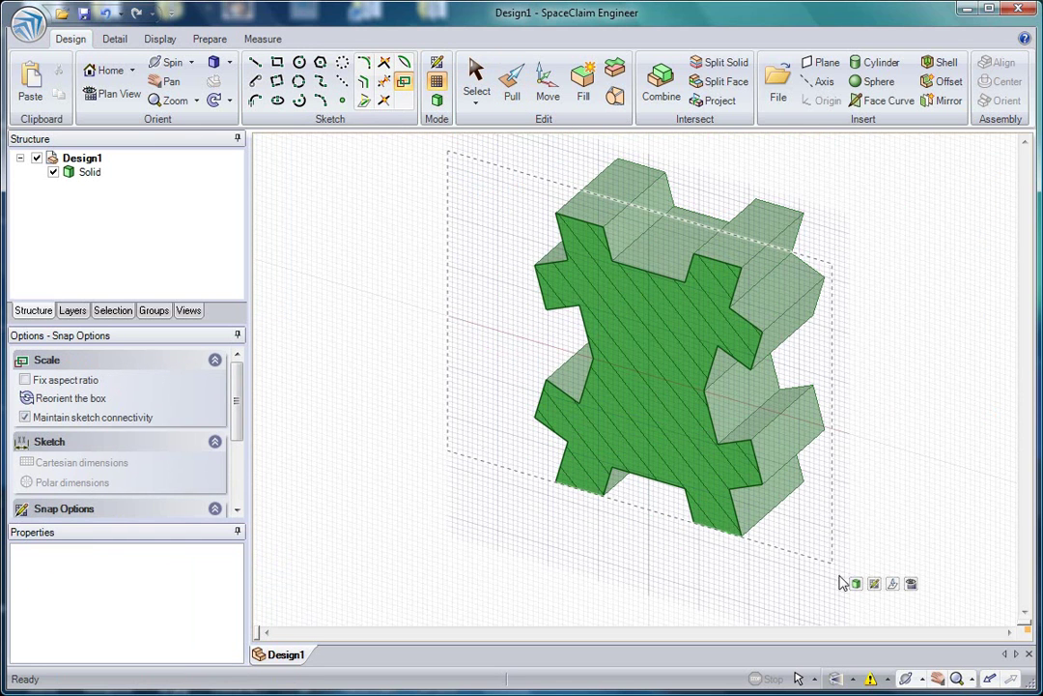
left_click(640, 549)
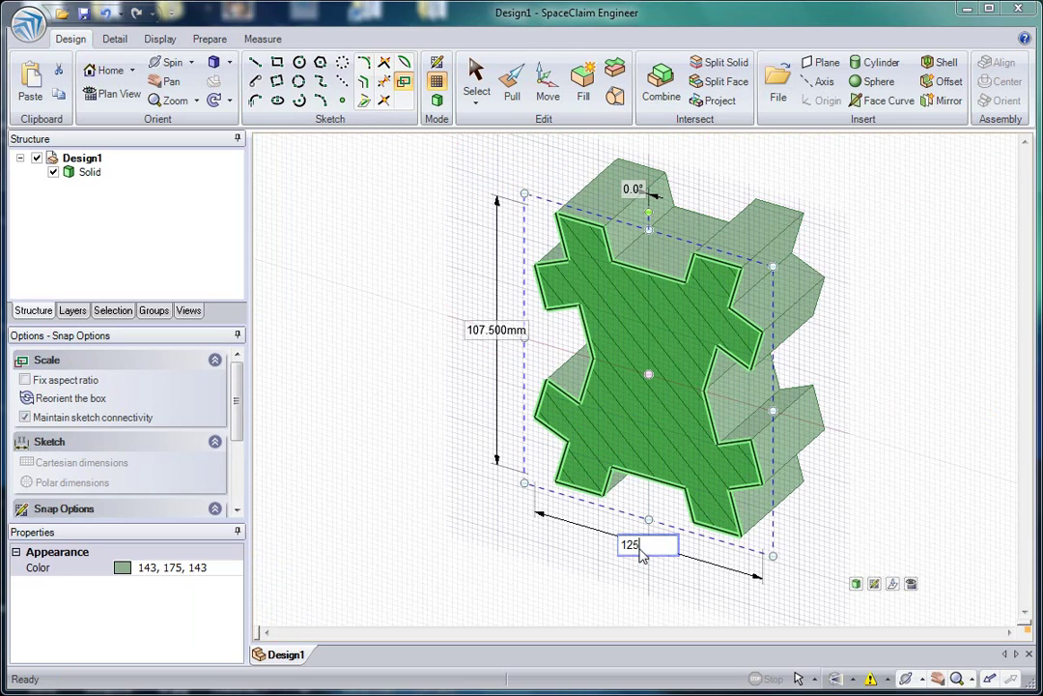
type("125%")
key("Return")
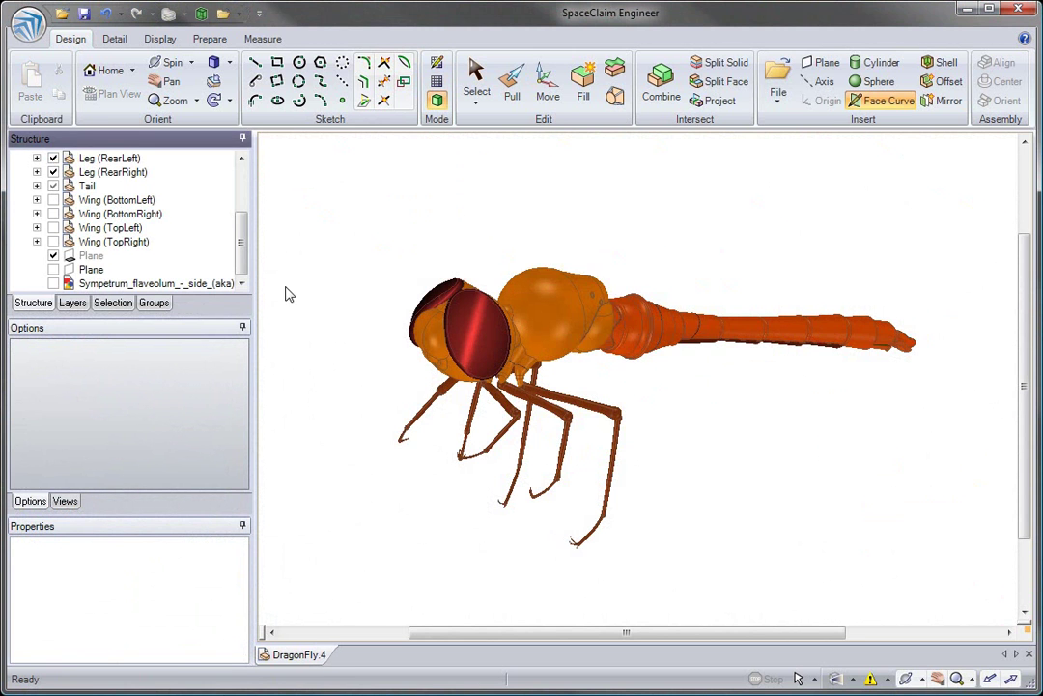
Draw face curves on the dragonfly's thorax: a wavy curve ending at the dark seam and a circle above it.
scroll(287, 295, "up", 5)
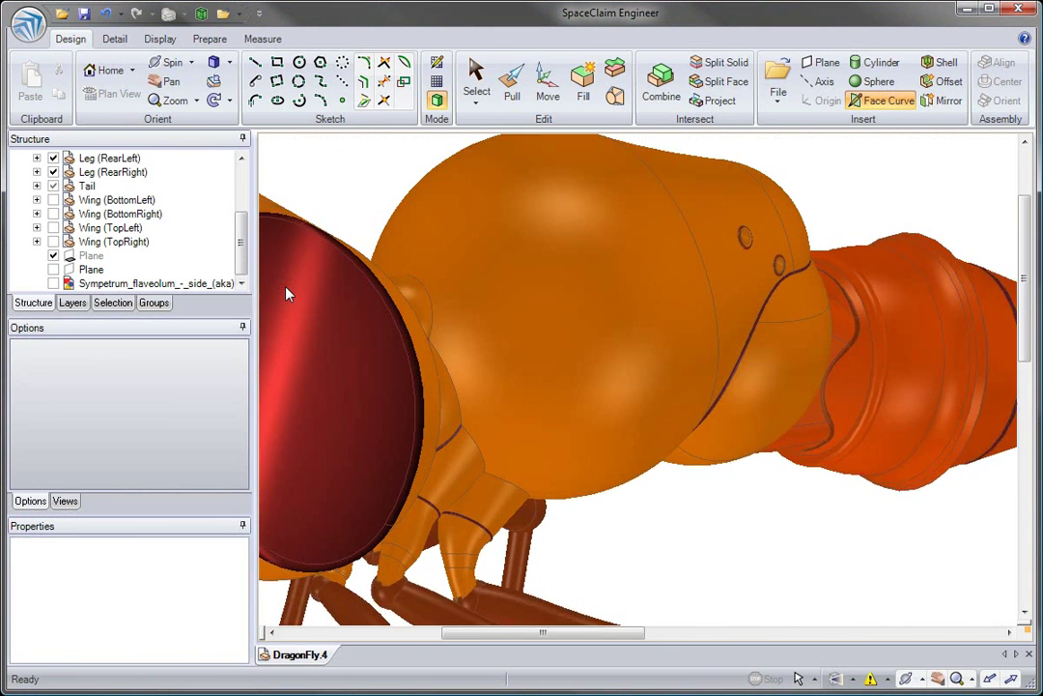
mouse_move(287, 294)
middle_mouse_down()
mouse_move(457, 496)
mouse_move(559, 466)
middle_mouse_up()
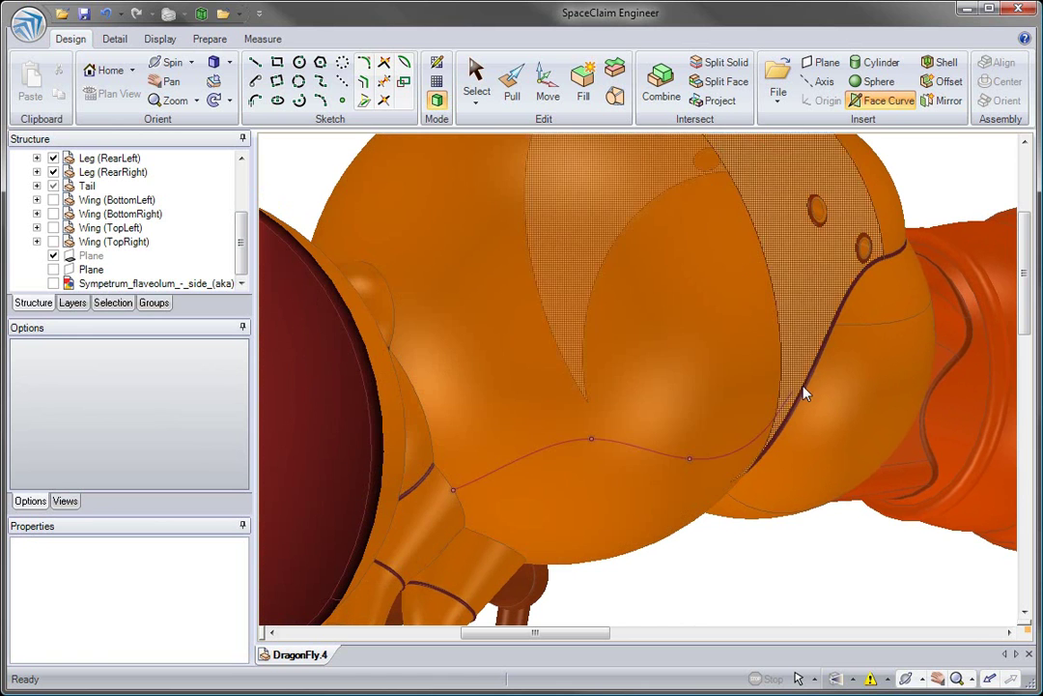
double_click(803, 387)
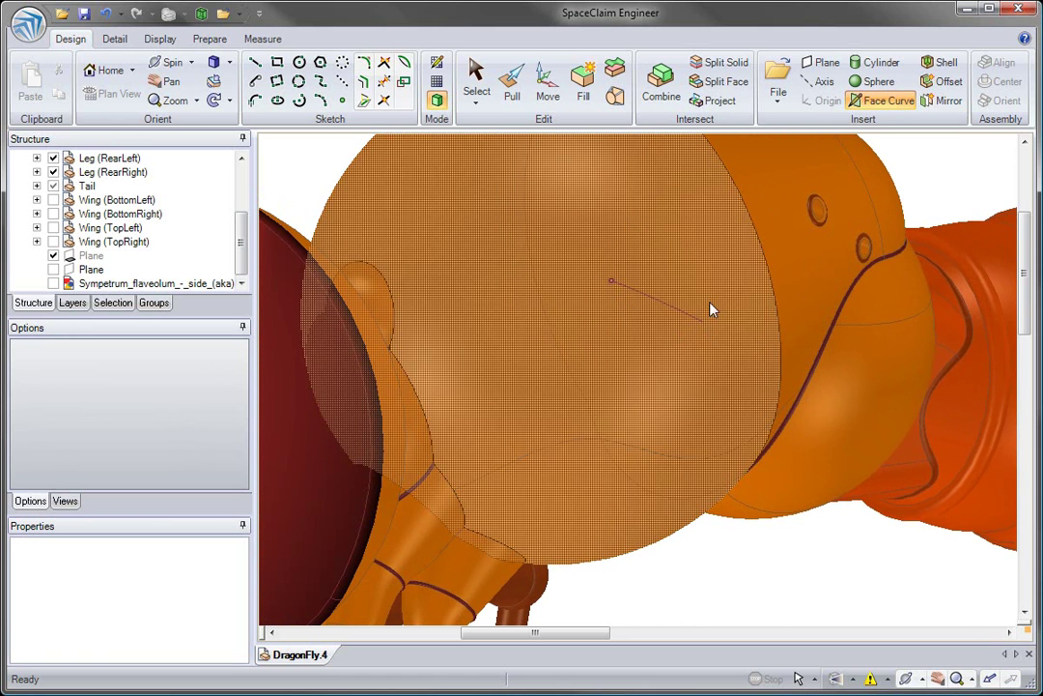
left_click(617, 283)
Pull the wavy curve across the thorax surface to form a narrow band beneath it.
key("p")
left_click(766, 425)
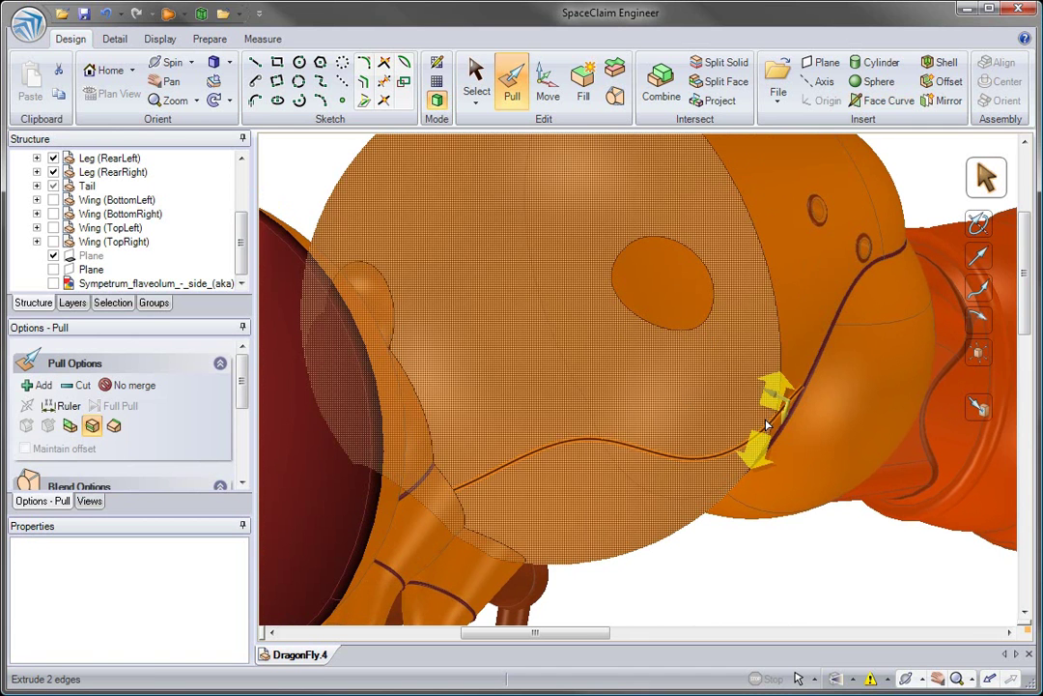
mouse_move(766, 425)
left_mouse_down()
mouse_move(762, 394)
mouse_move(757, 413)
mouse_move(786, 415)
left_mouse_up()
Apply a dark red custom colour to the narrow wavy band on the thorax.
left_click(732, 460)
left_click(184, 14)
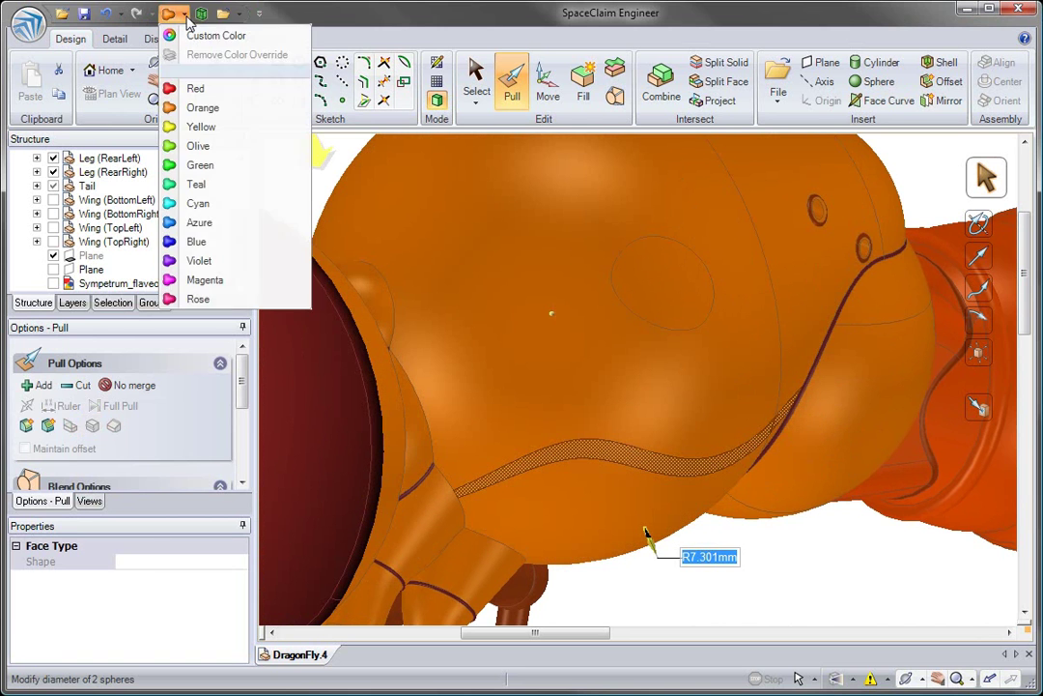
left_click(192, 35)
left_click(391, 377)
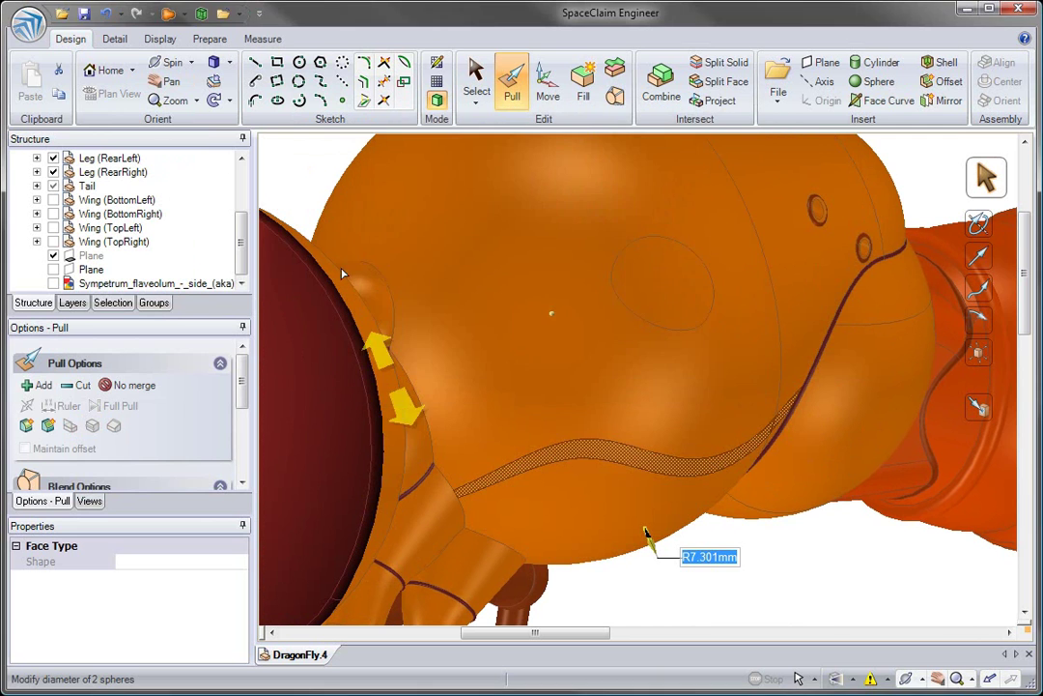
left_click(313, 174)
Move the circular edge on the thorax about 0.45 mm toward the head.
left_click(659, 286)
key("m")
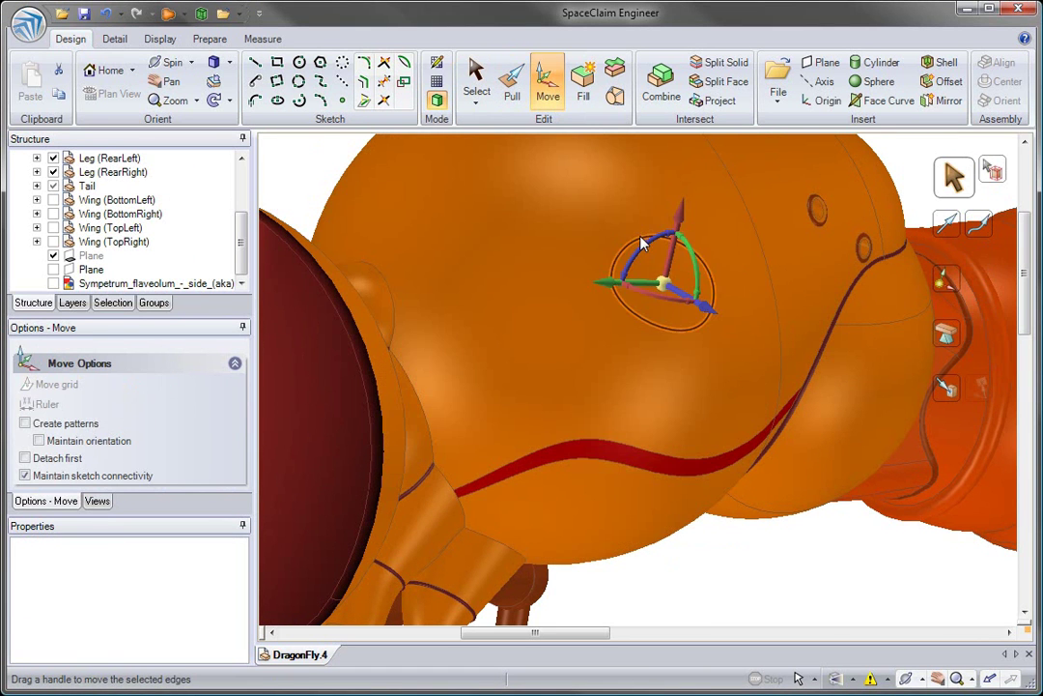
left_click_drag(606, 287, 597, 288)
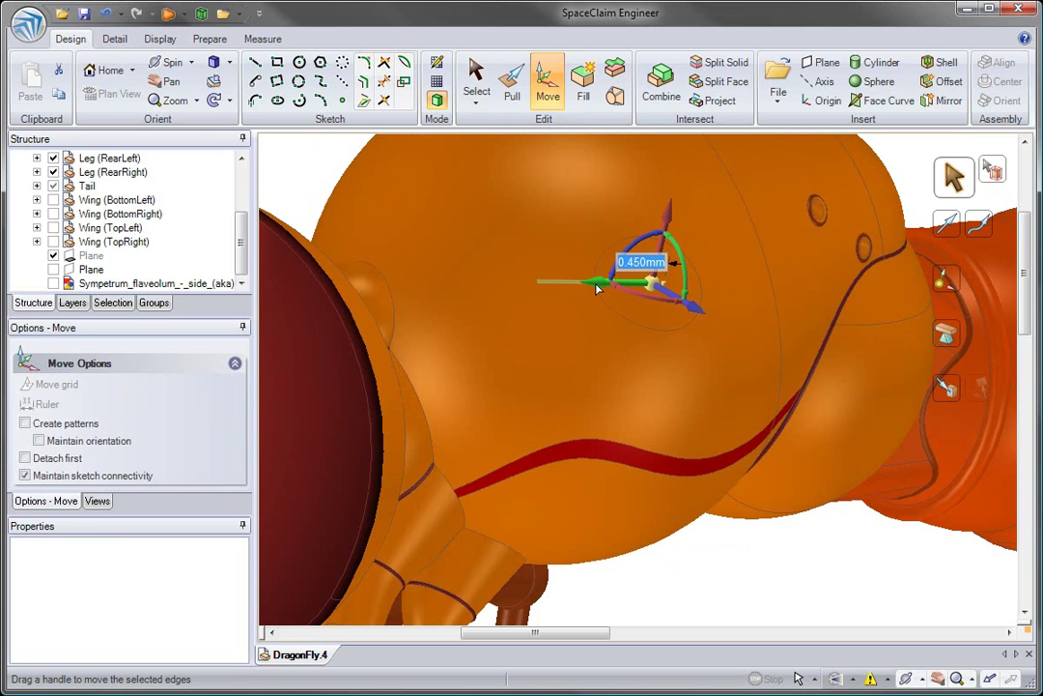
Pull the circular face on the thorax's side to offset it, and add the neighbouring thorax faces to the selection.
key("p")
left_click(615, 287)
middle_click_drag(618, 287, 648, 270)
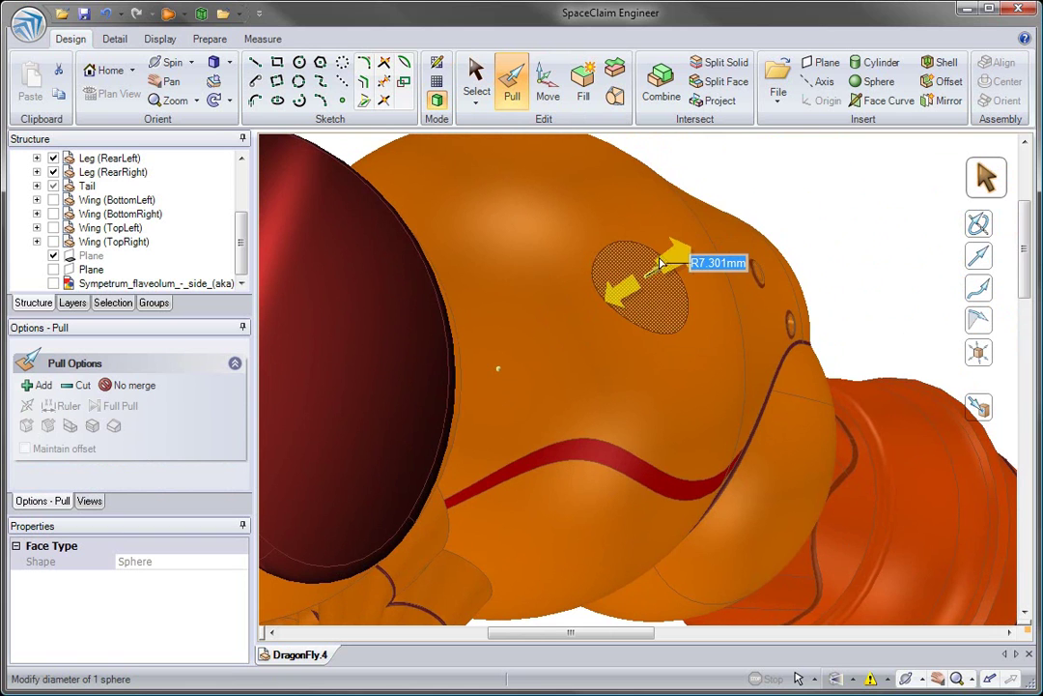
left_click(625, 298)
left_click_drag(611, 292, 598, 289)
left_click(669, 271, "ctrl")
left_click(649, 427, "ctrl")
middle_click_drag(647, 426, 606, 338, "shift")
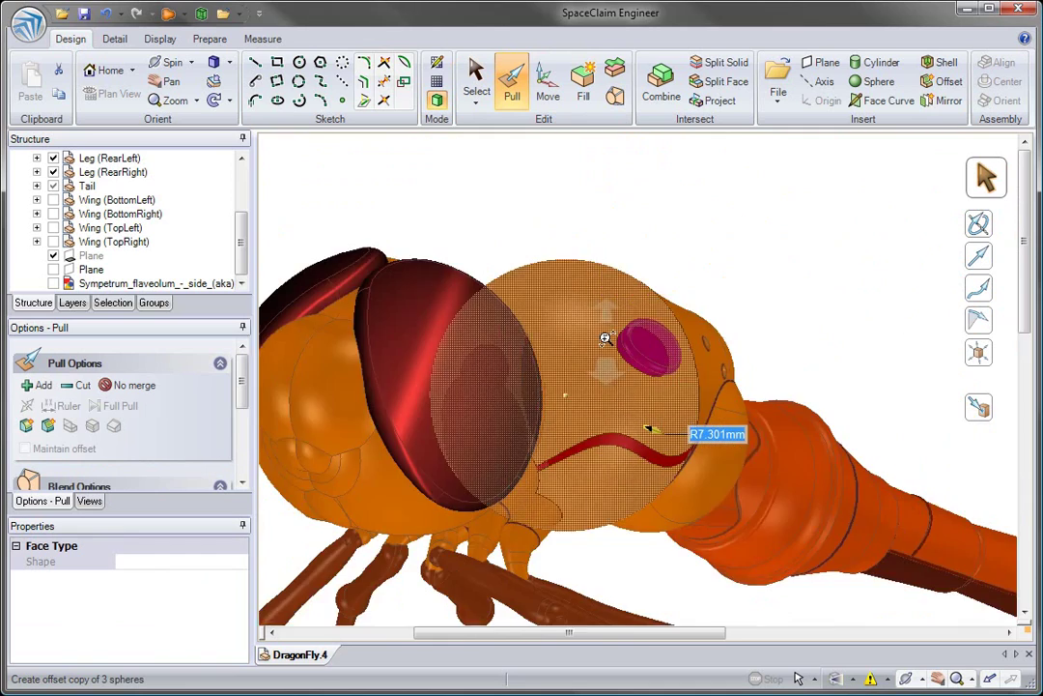
key("z")
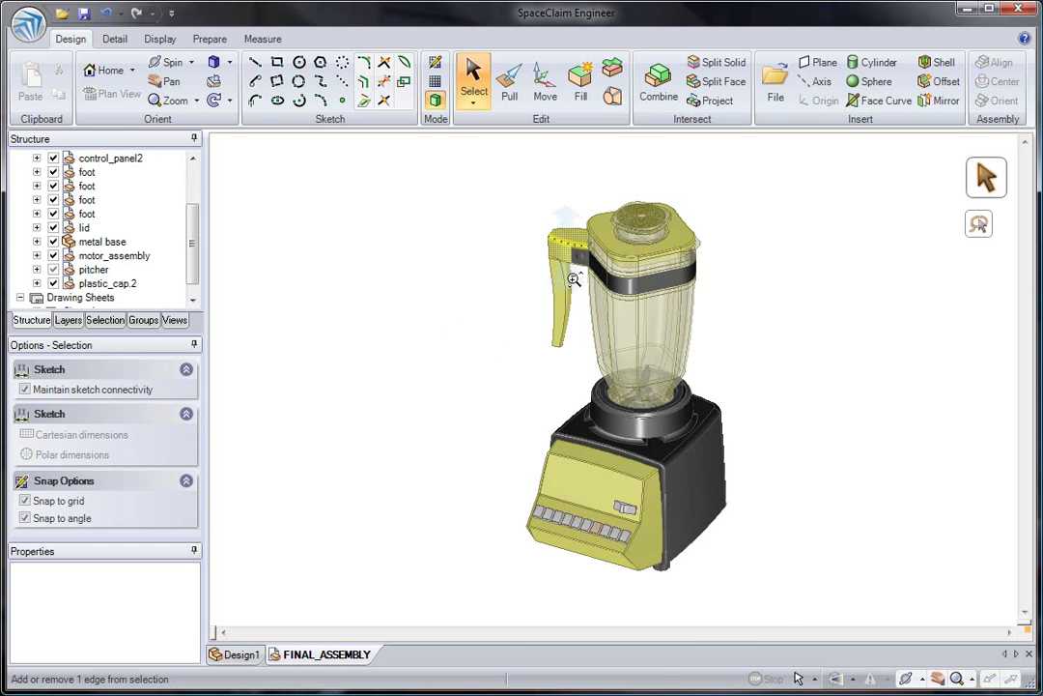
Open the blender handle in its own window, show Layer1 and expand the New component in the structure tree.
middle_click_drag(574, 279, 604, 366, "ctrl")
left_click(121, 179)
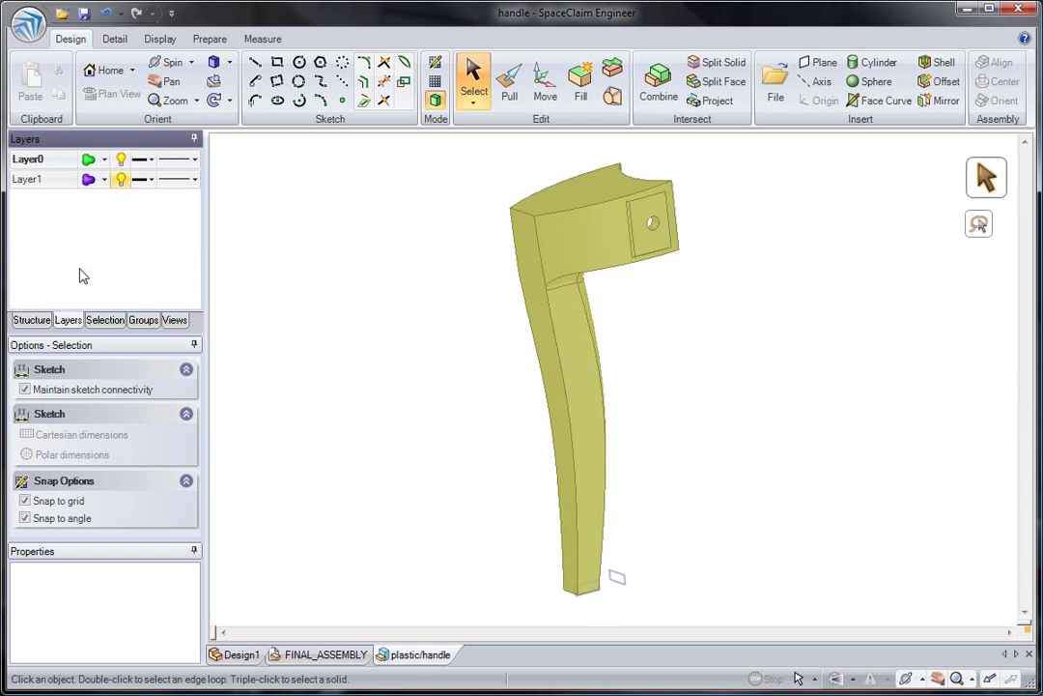
left_click(32, 319)
left_click(37, 186)
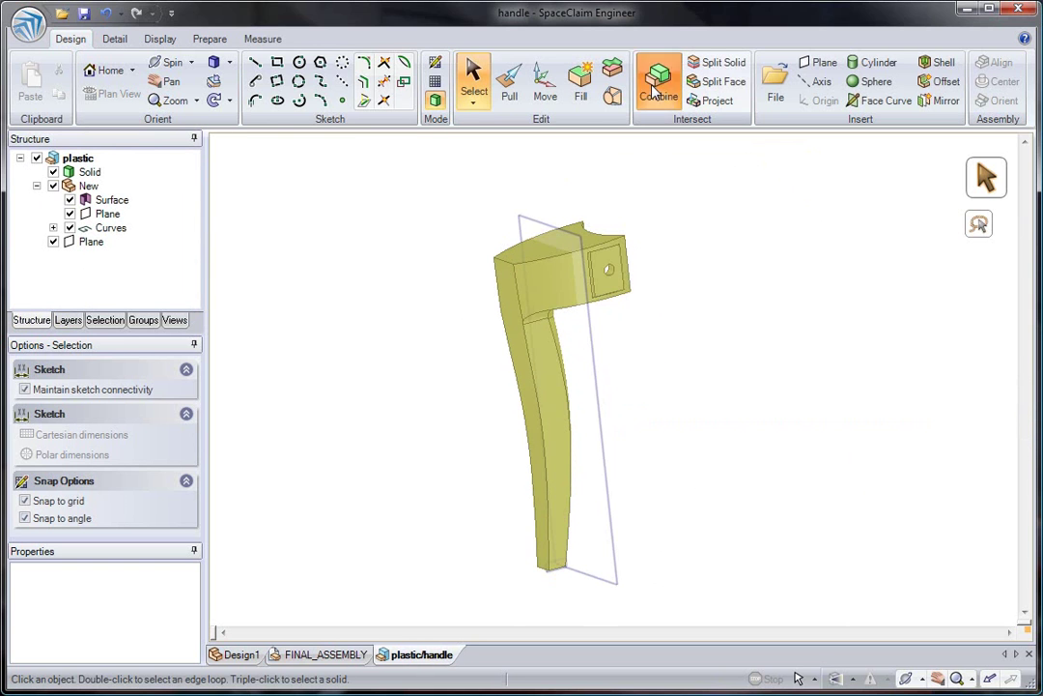
Split the handle solid with the upright plane using Combine and remove the grip portion, keeping the block with the hole.
left_click(656, 91)
left_click(534, 280)
left_click(562, 228)
left_click(563, 228)
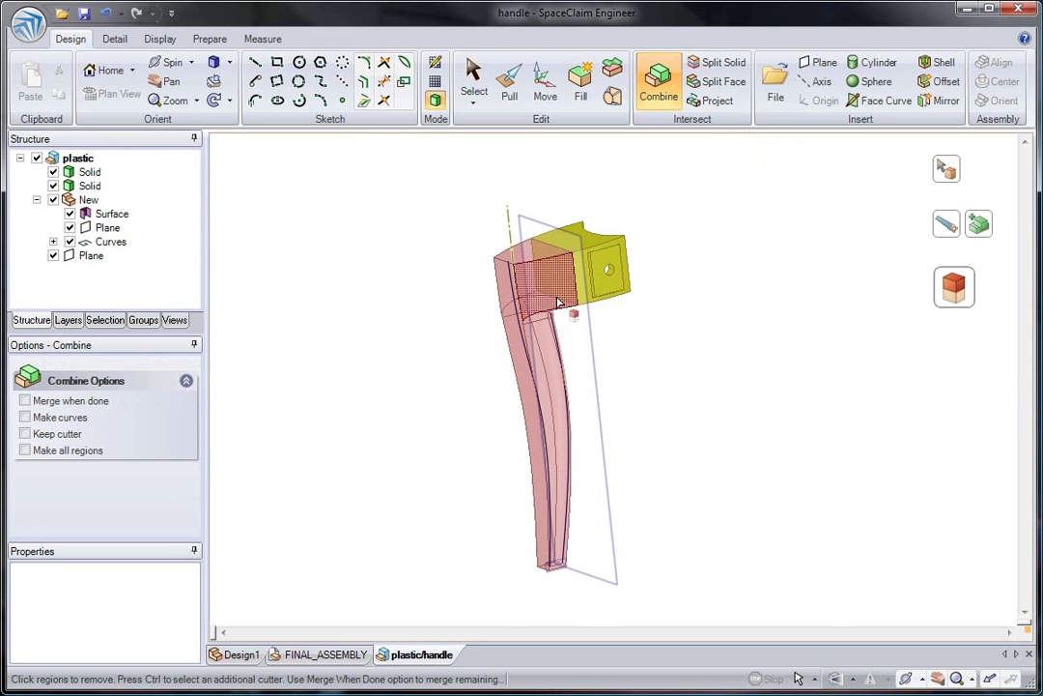
left_click(549, 300)
key("Escape")
Sweep the small surface profile at the lower end of the curves along both guide curves as a full pull.
left_click(553, 565)
scroll(505, 570, "up", 3)
middle_click_drag(506, 570, 527, 531)
scroll(527, 531, "up", 3)
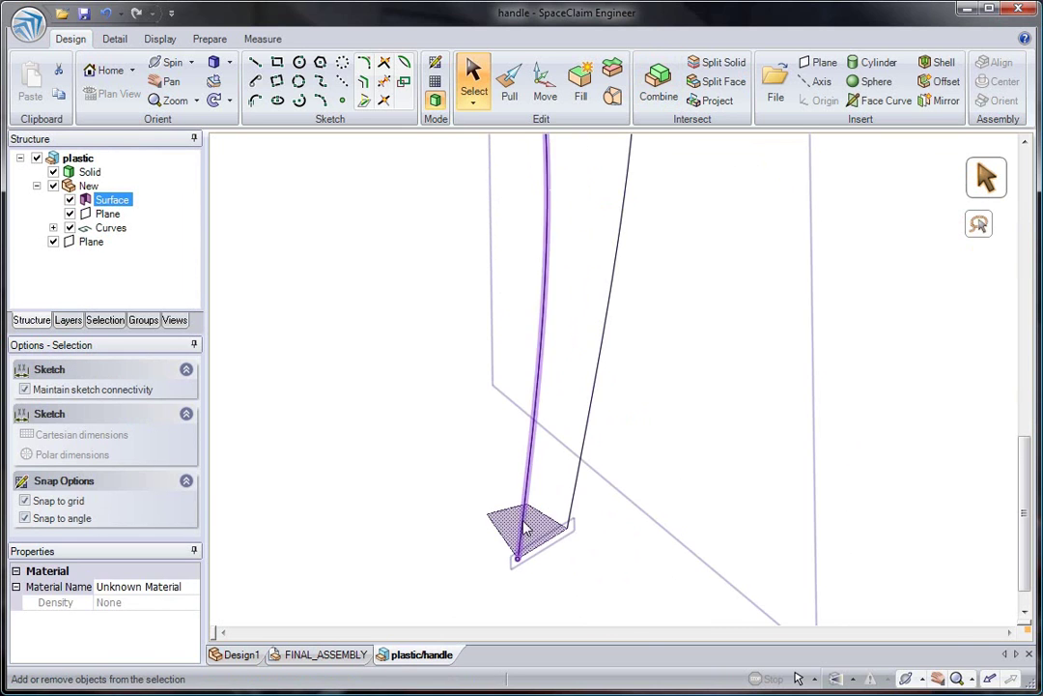
key("p")
left_click(543, 519, "alt")
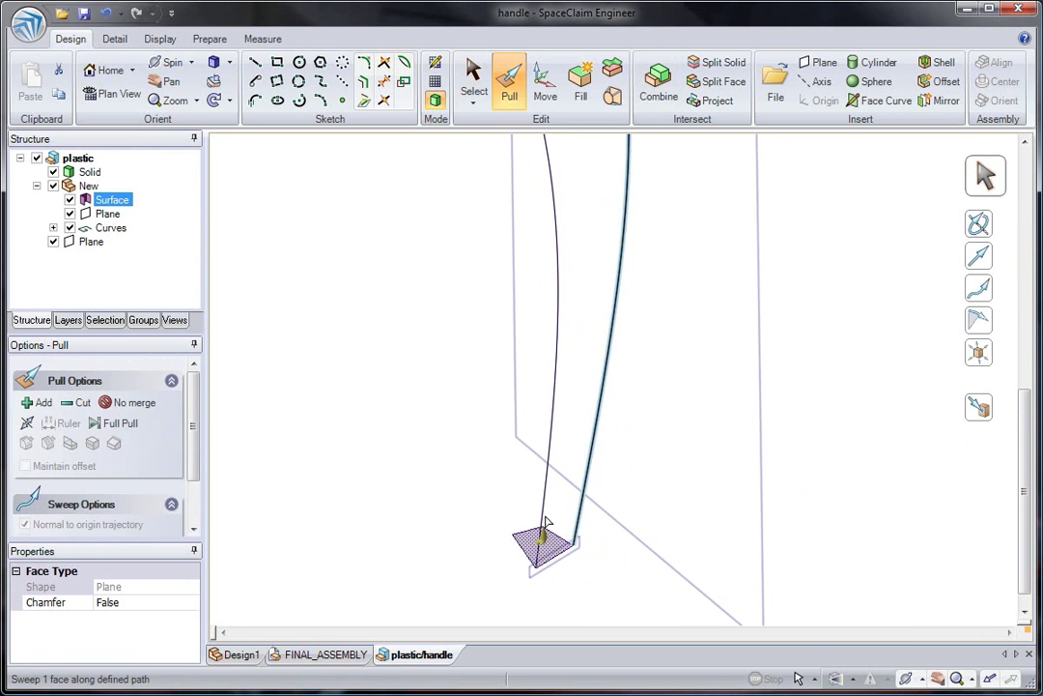
middle_click_drag(542, 520, 349, 401)
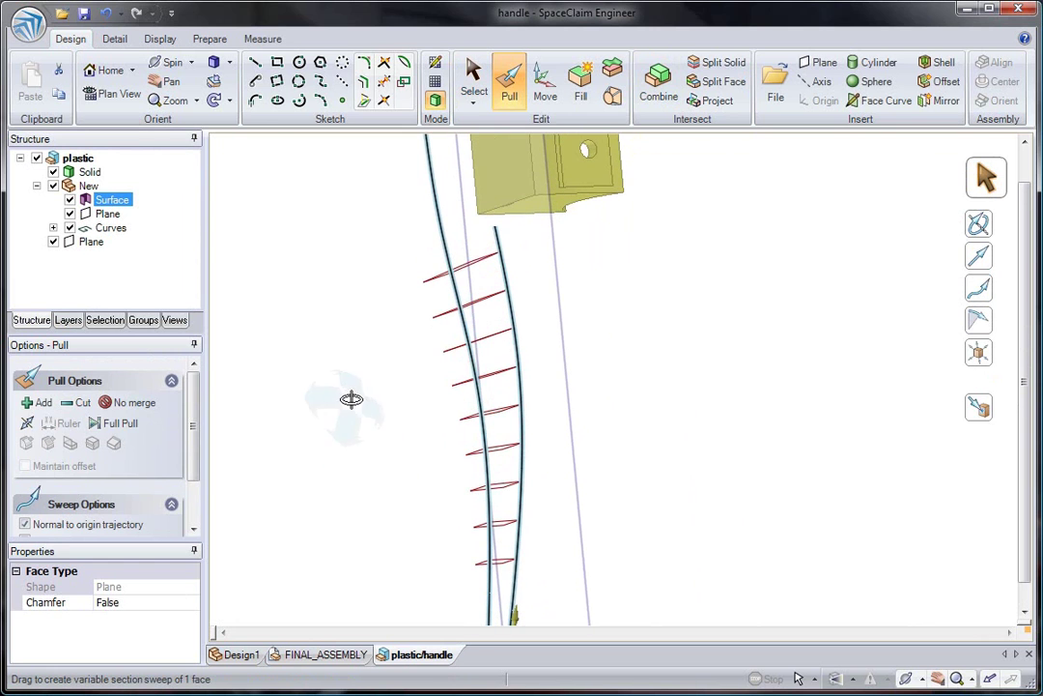
left_click(121, 431)
Blend a curve between the grip's upper corner and the block's upper corner, tangent to the adjoining edge of each.
middle_click_drag(405, 516, 544, 487)
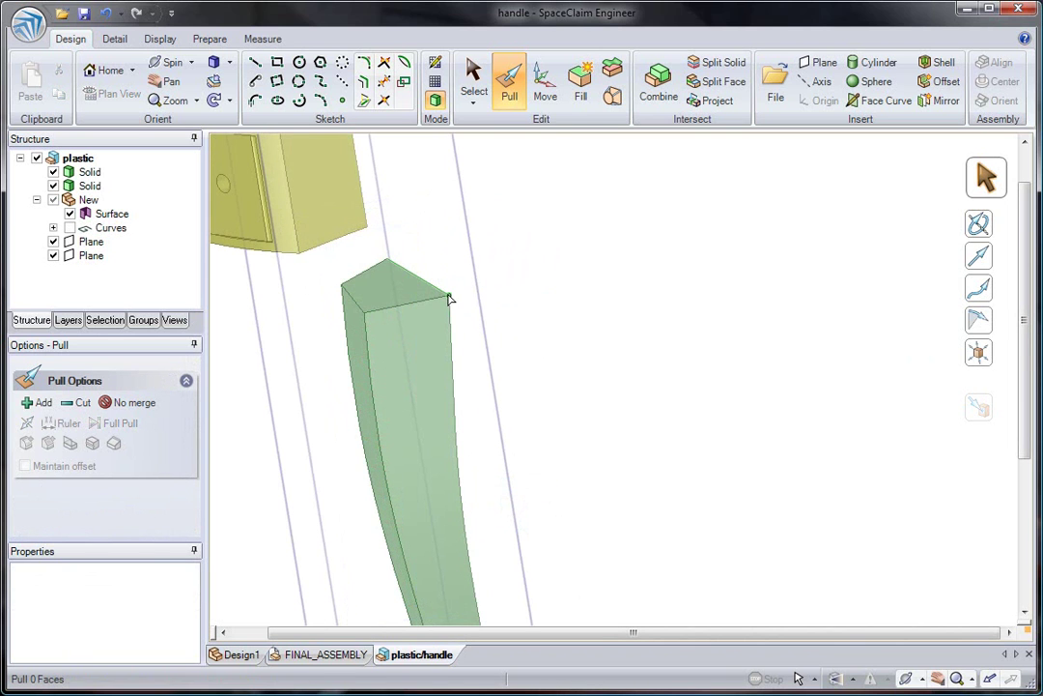
scroll(591, 399, "down", 3)
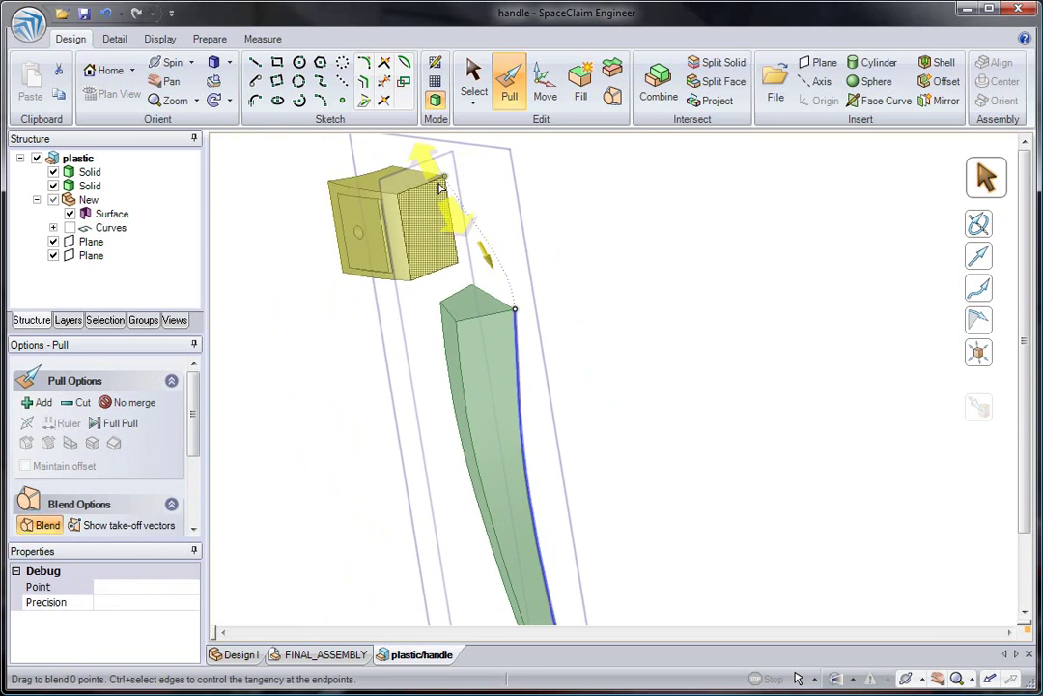
left_click(436, 177, "ctrl")
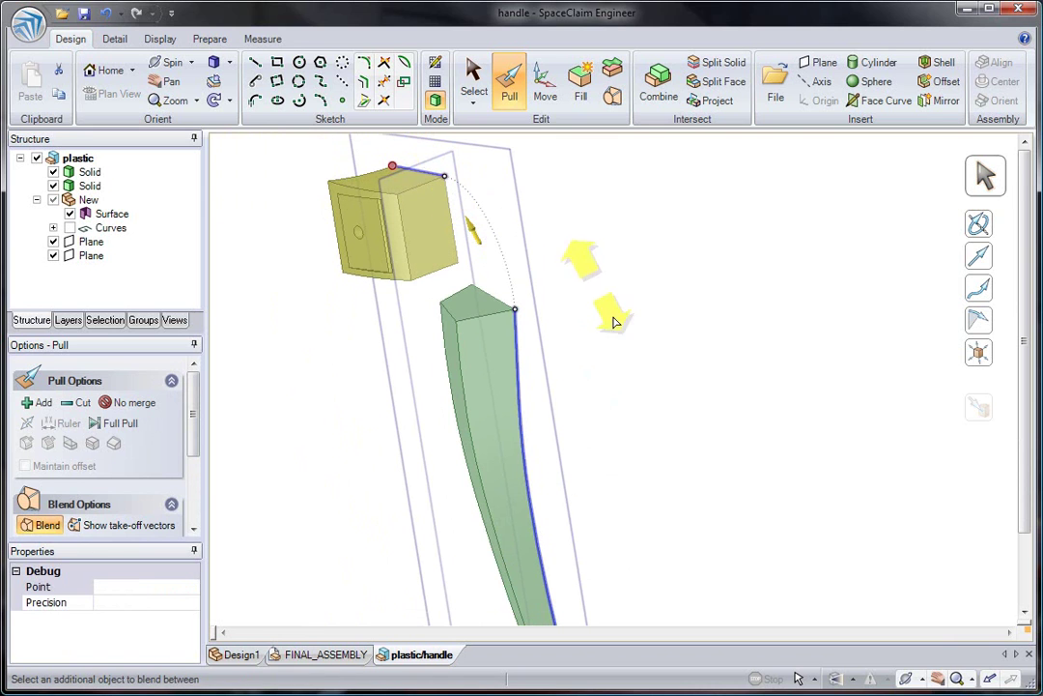
left_click_drag(608, 307, 637, 336)
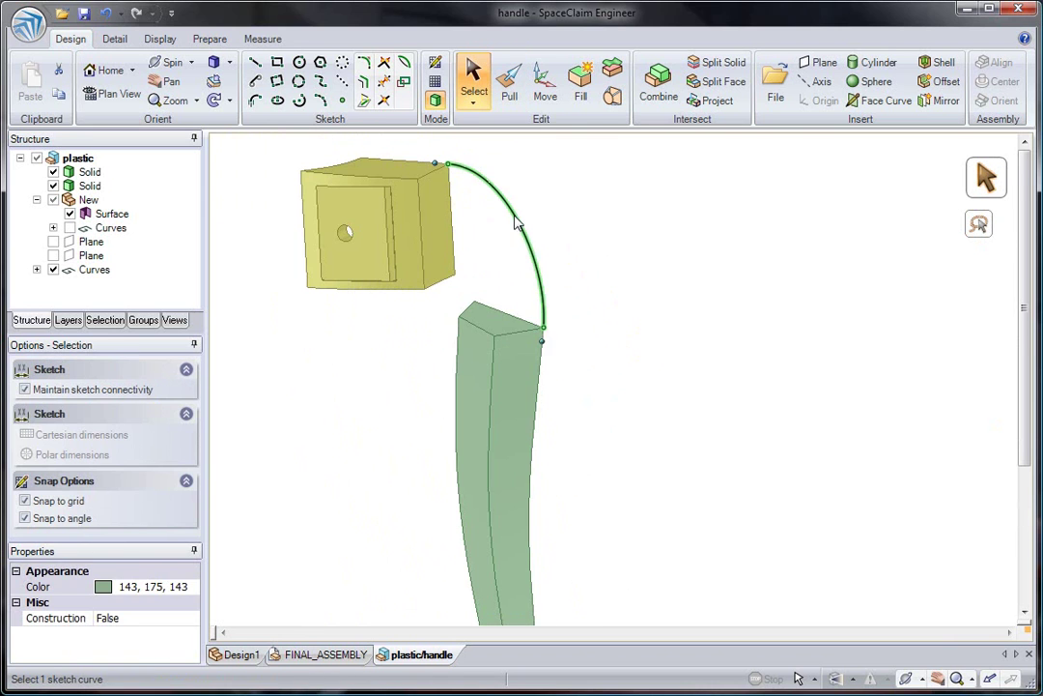
Add a point near the middle of the blend curve and move it upward to make the curve bulge outward.
right_click(517, 220)
left_click(553, 231)
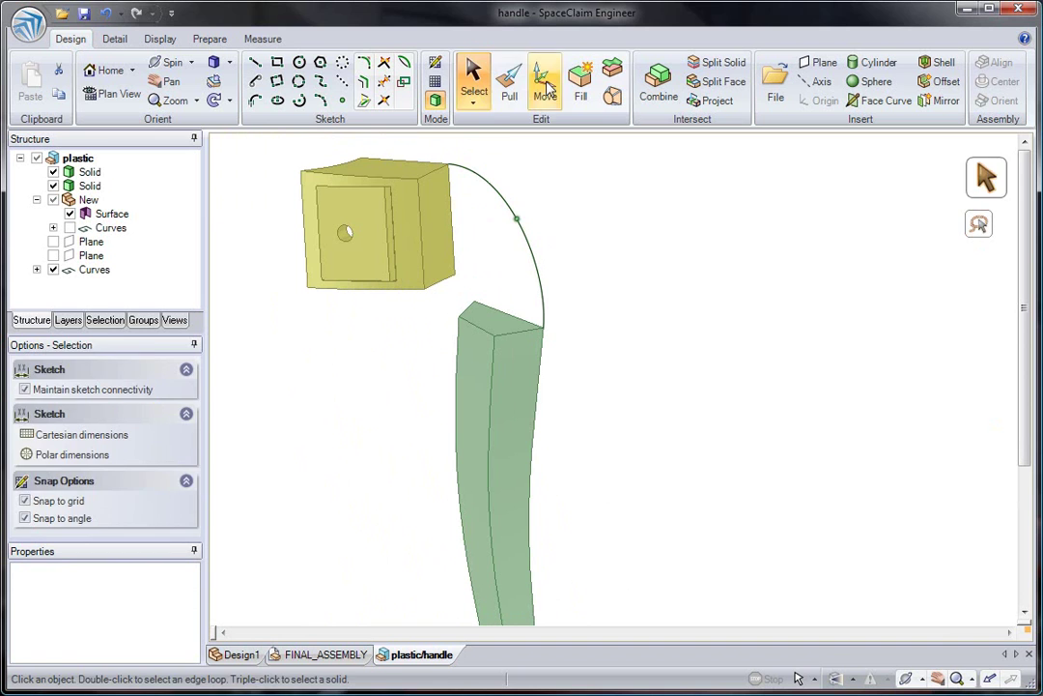
left_click(545, 83)
left_click(517, 218)
left_click_drag(514, 159, 521, 129)
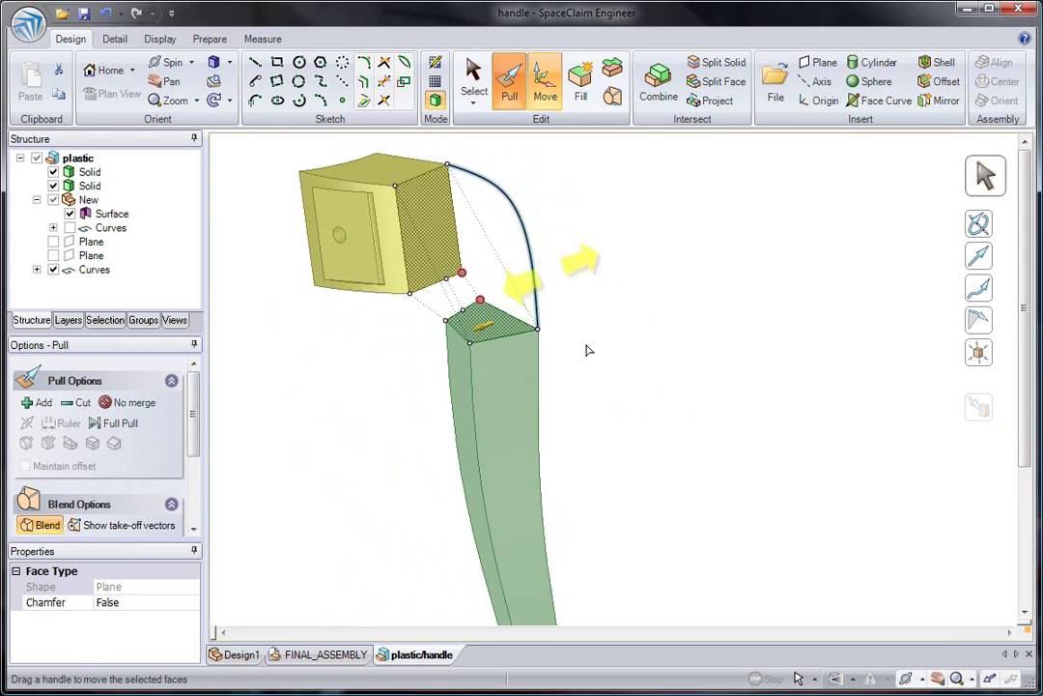
Blend the block's side face into the grip's end face, using the reshaped curve as the guide.
left_click(679, 513)
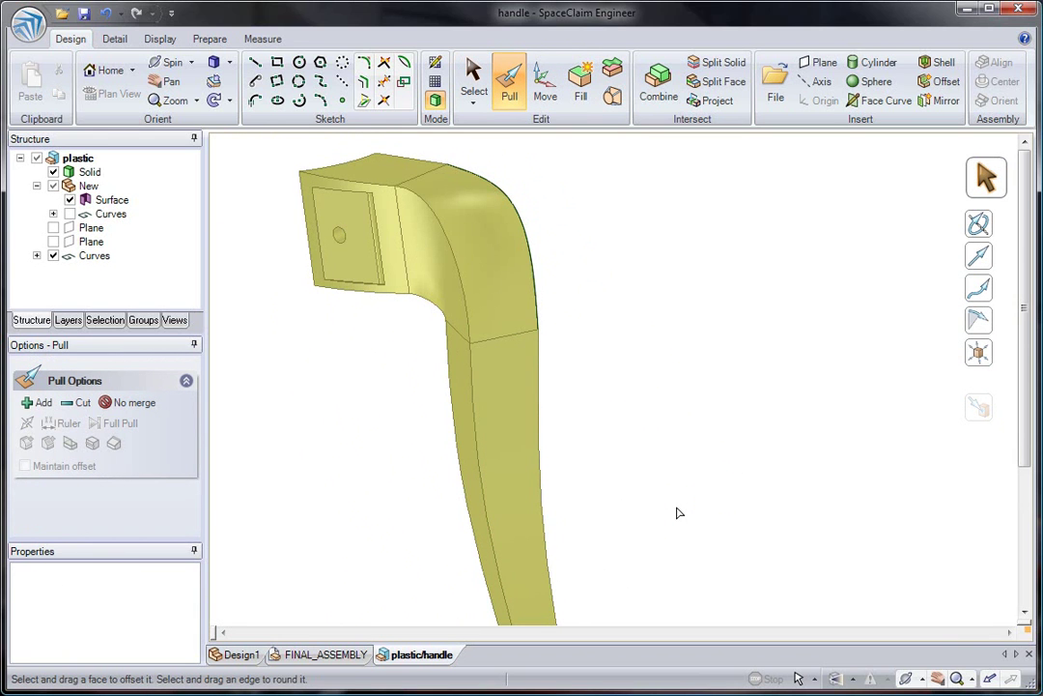
left_click(533, 262)
mouse_move(528, 263)
middle_mouse_down()
mouse_move(481, 246)
mouse_move(377, 271)
mouse_move(464, 280)
mouse_move(578, 256)
middle_mouse_up()
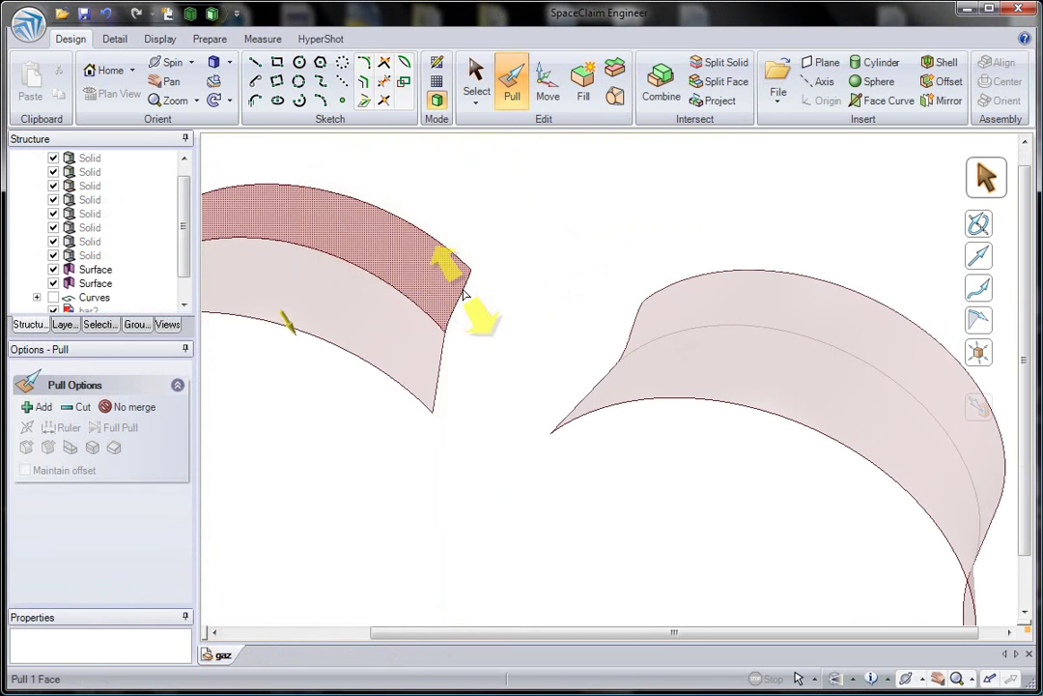
Select the upper-strip end edges facing each other across the gap for a blend and display their take-off vectors.
left_click(469, 294)
left_click(469, 292)
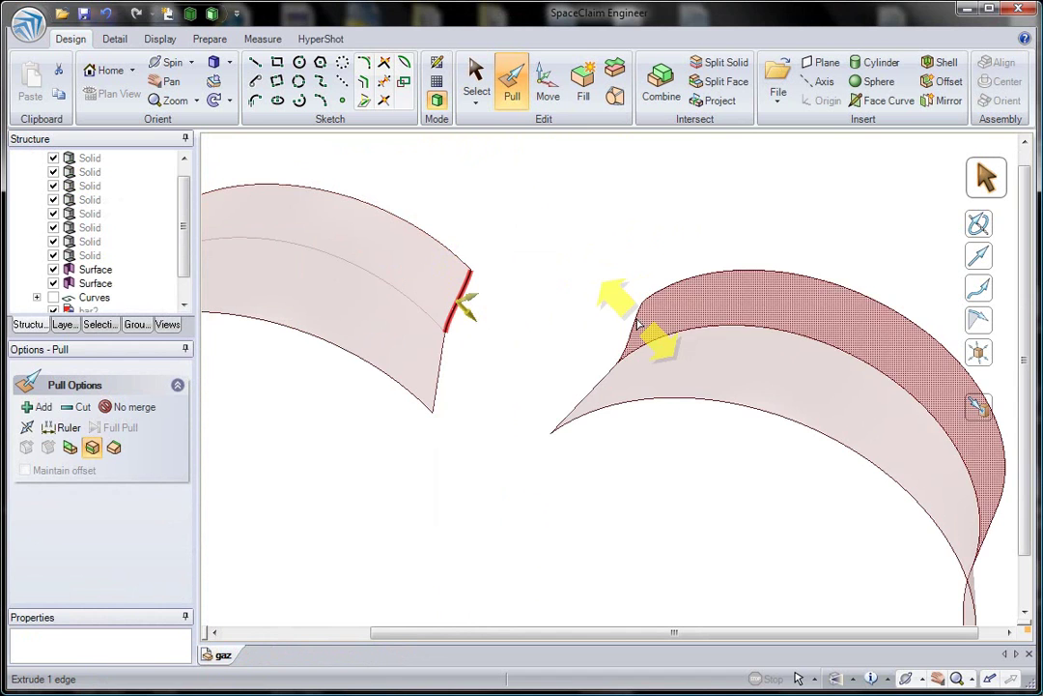
left_click(633, 323, "ctrl")
mouse_move(548, 353)
middle_mouse_down()
mouse_move(531, 364)
mouse_move(544, 392)
middle_mouse_up()
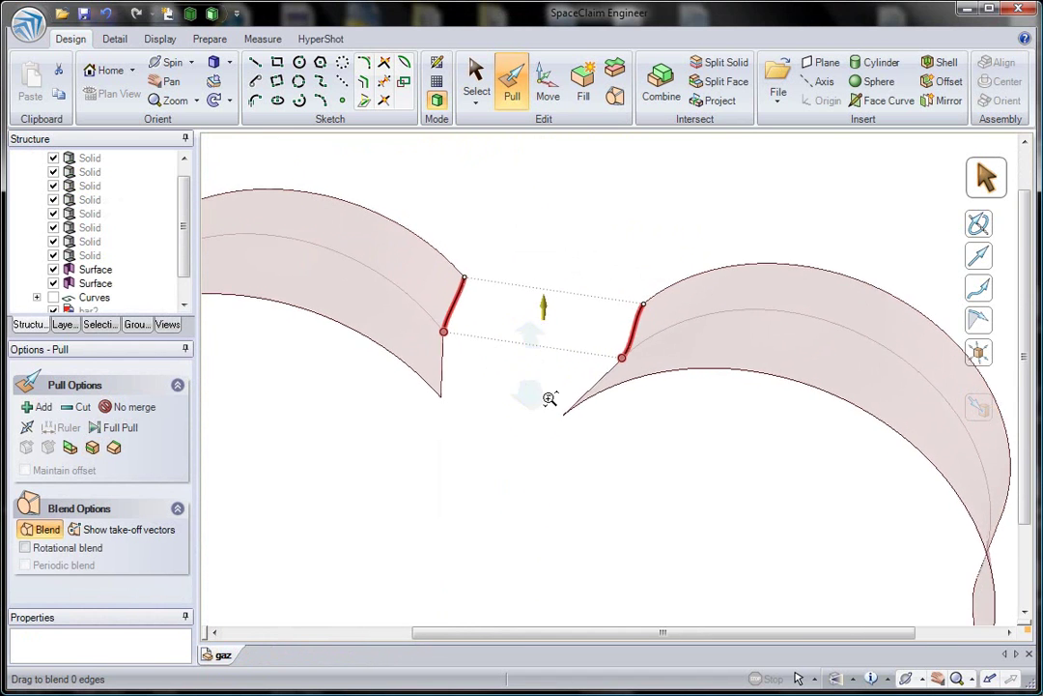
scroll(541, 385, "up", 3)
left_click(148, 533)
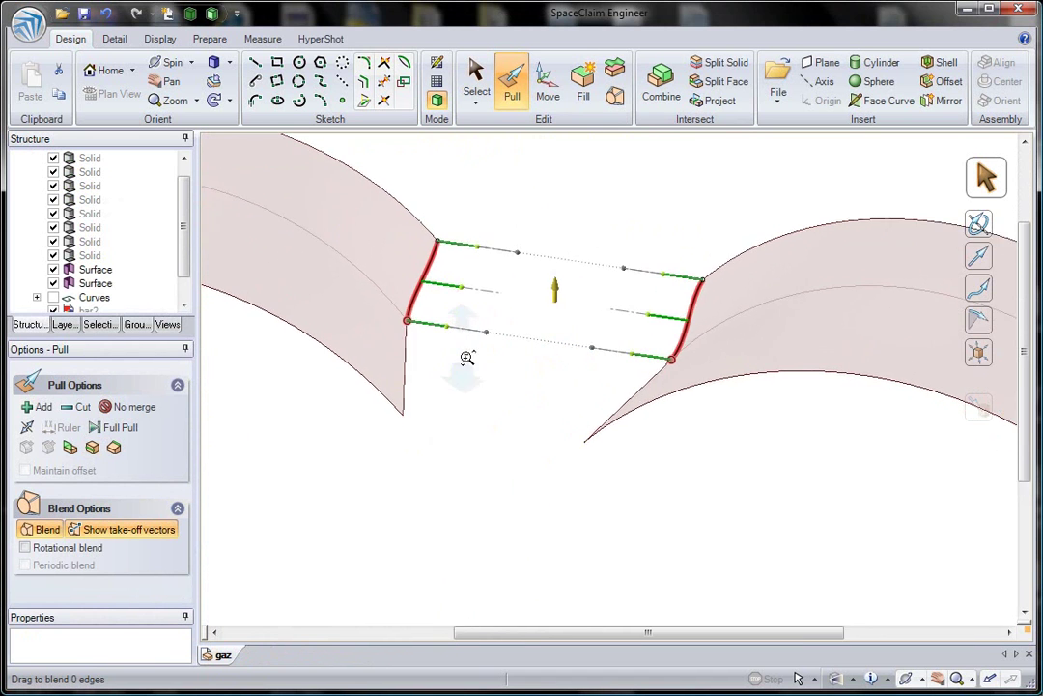
Angle the take-off vectors of both edges downward to follow the adjoining surfaces and create the curved blend across the gap.
scroll(465, 356, "up", 5)
mouse_move(433, 315)
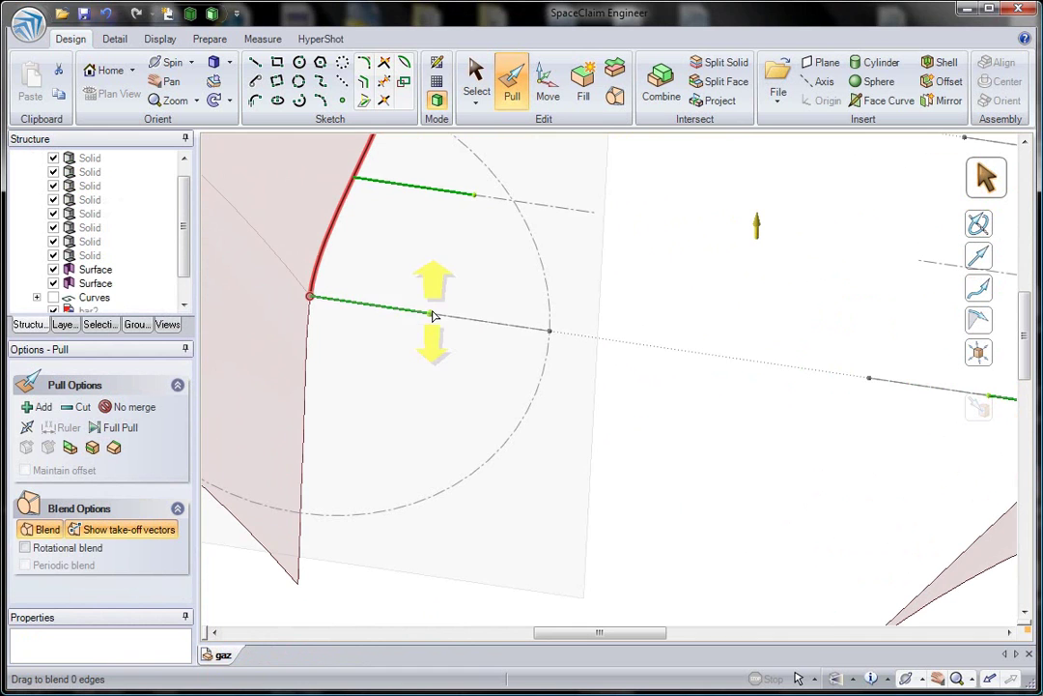
left_click_drag(432, 316, 389, 408)
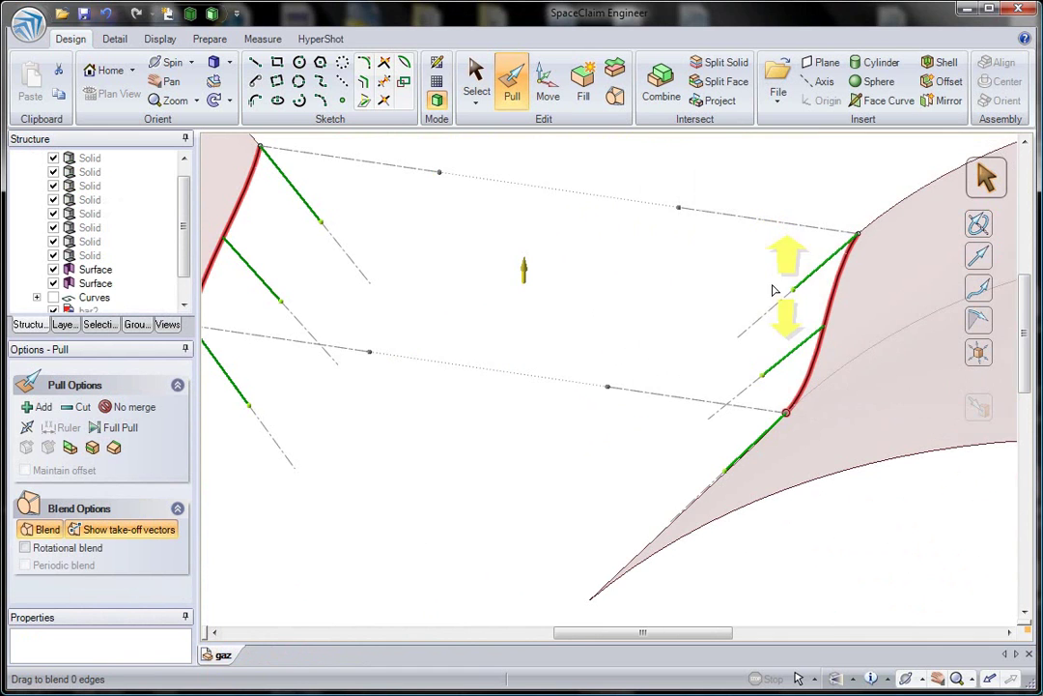
middle_click_drag(611, 277, 582, 371, "shift")
left_click_drag(565, 234, 571, 282)
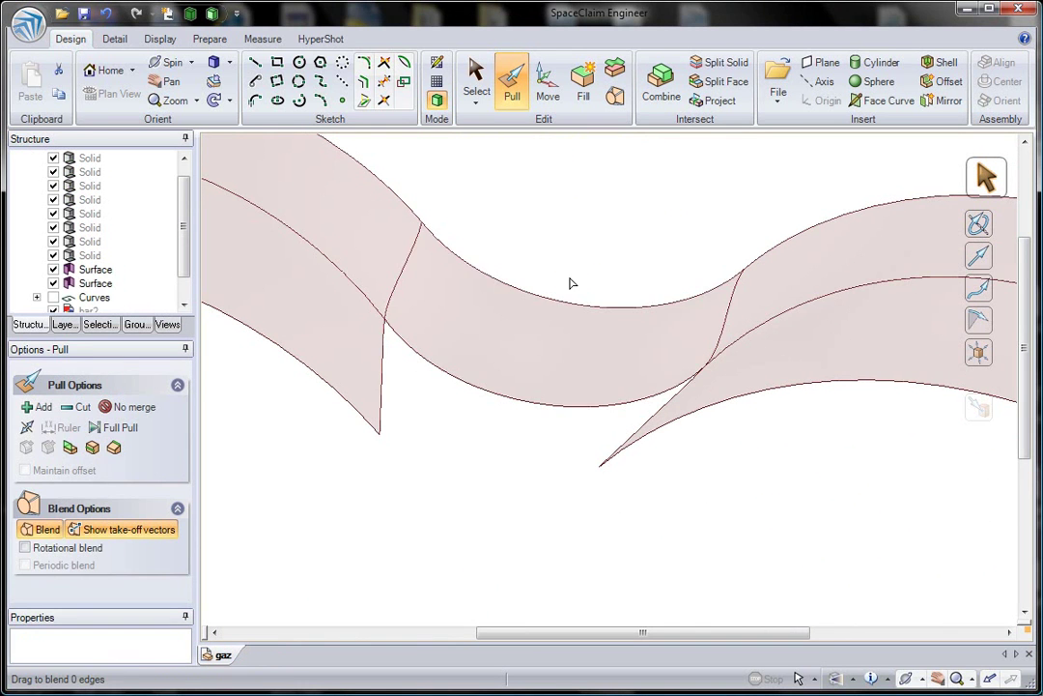
key("Escape")
Thicken all faces of the joined surface with Pull to turn it into a thin solid.
middle_click_drag(518, 531, 507, 318, "shift")
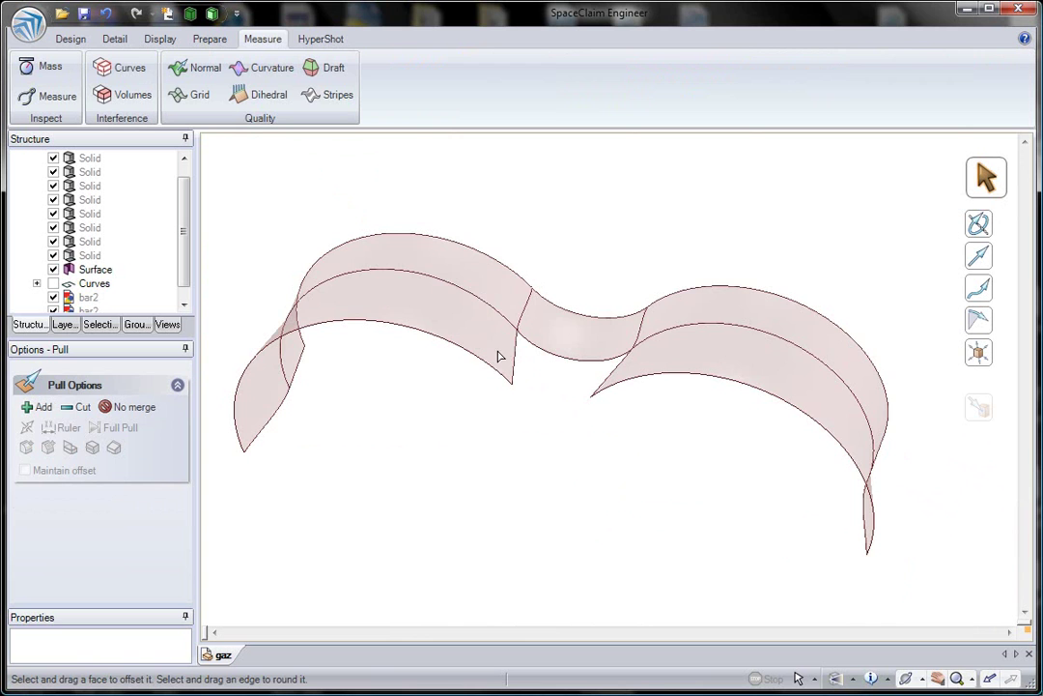
left_click_drag(469, 240, 470, 238)
left_click_drag(493, 191, 497, 199)
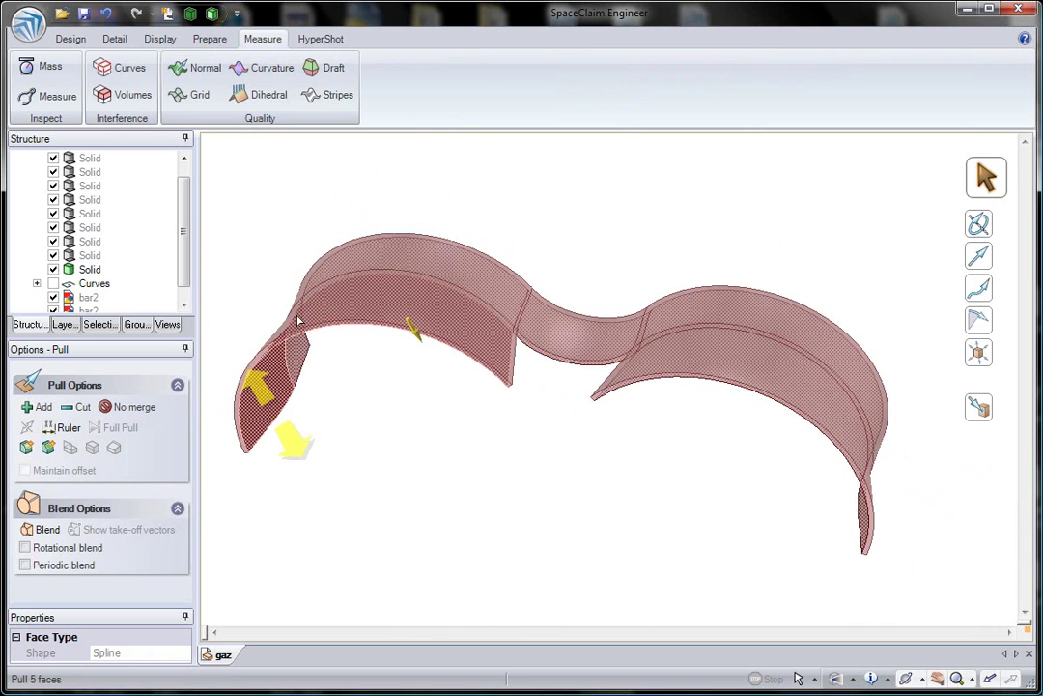
key("Escape")
left_click(282, 227)
left_click(65, 325)
left_click(111, 179)
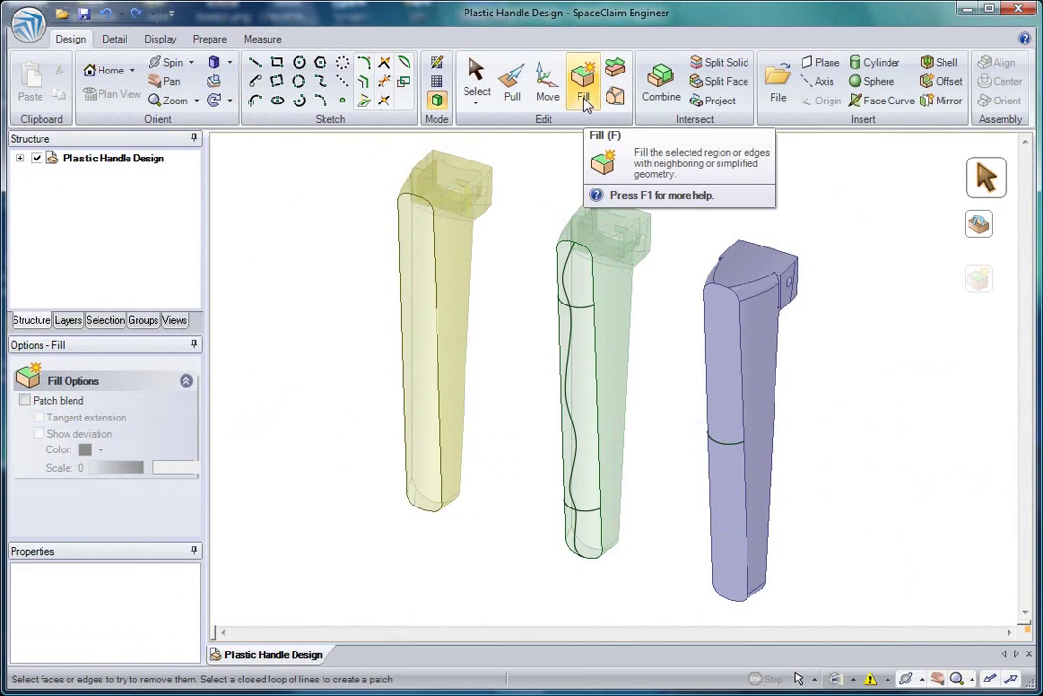
Fill the open front edge loop of the yellow handle with a planar face.
left_click(445, 493)
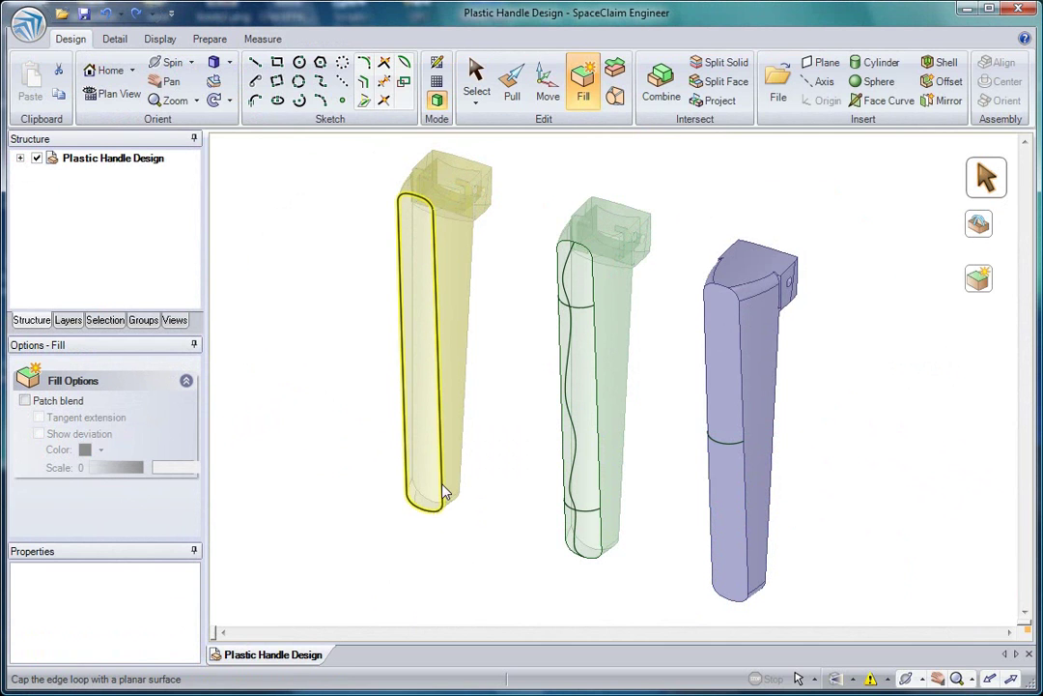
left_click(445, 492)
middle_click_drag(456, 550, 471, 543)
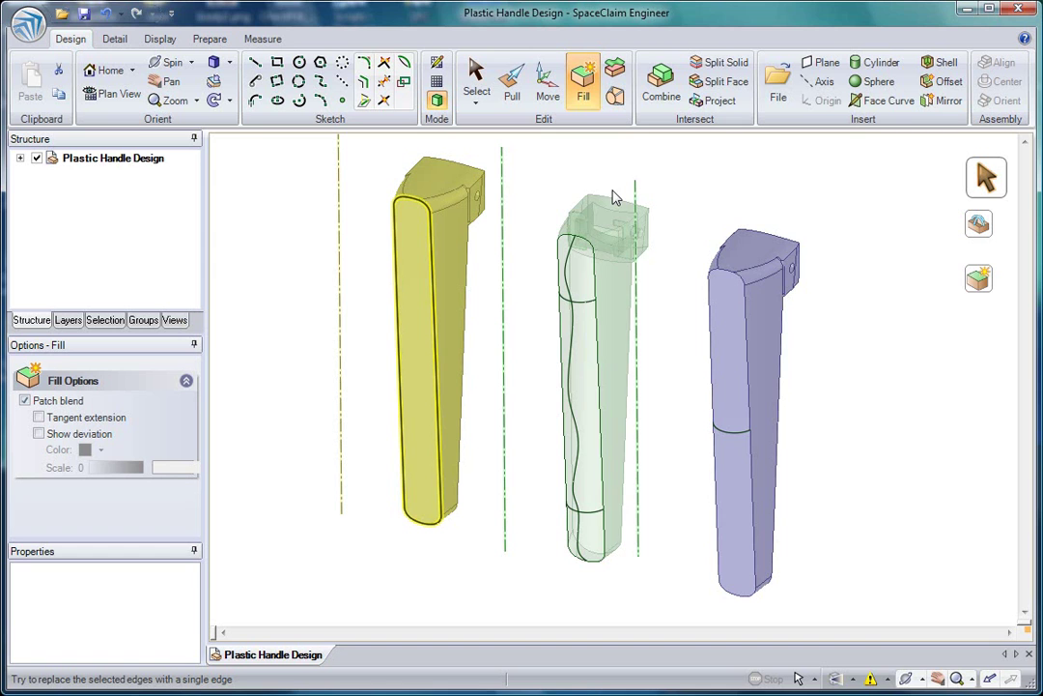
Fill the green handle's front edge loop with Patch blend, using the wavy lengthwise curve and both cross arcs as guide curves.
left_click(601, 348)
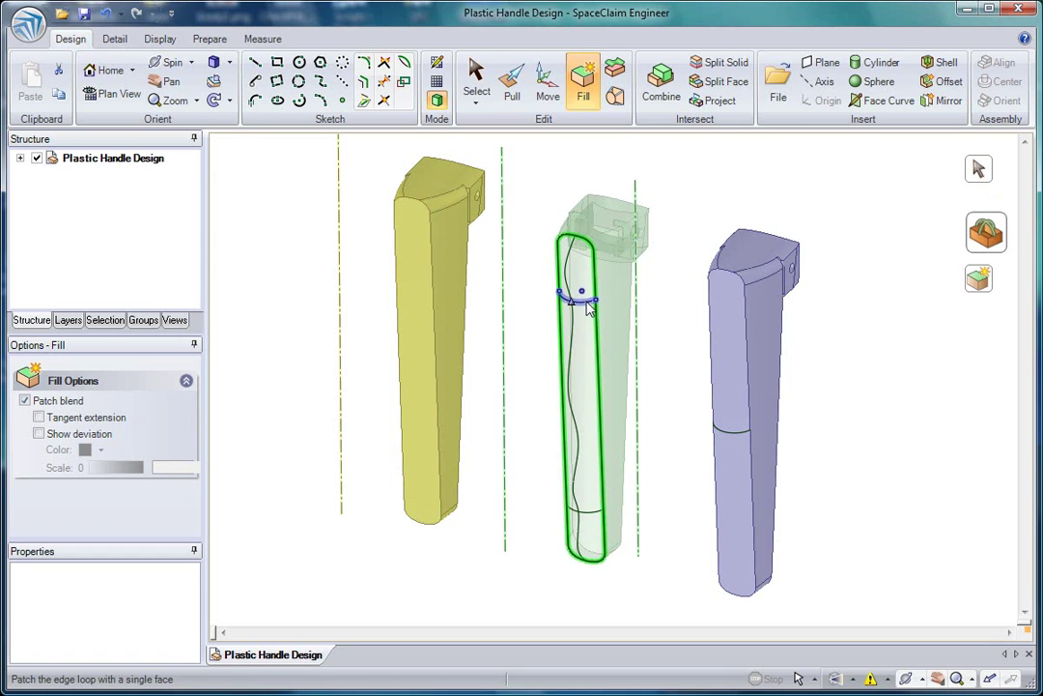
left_click(577, 295)
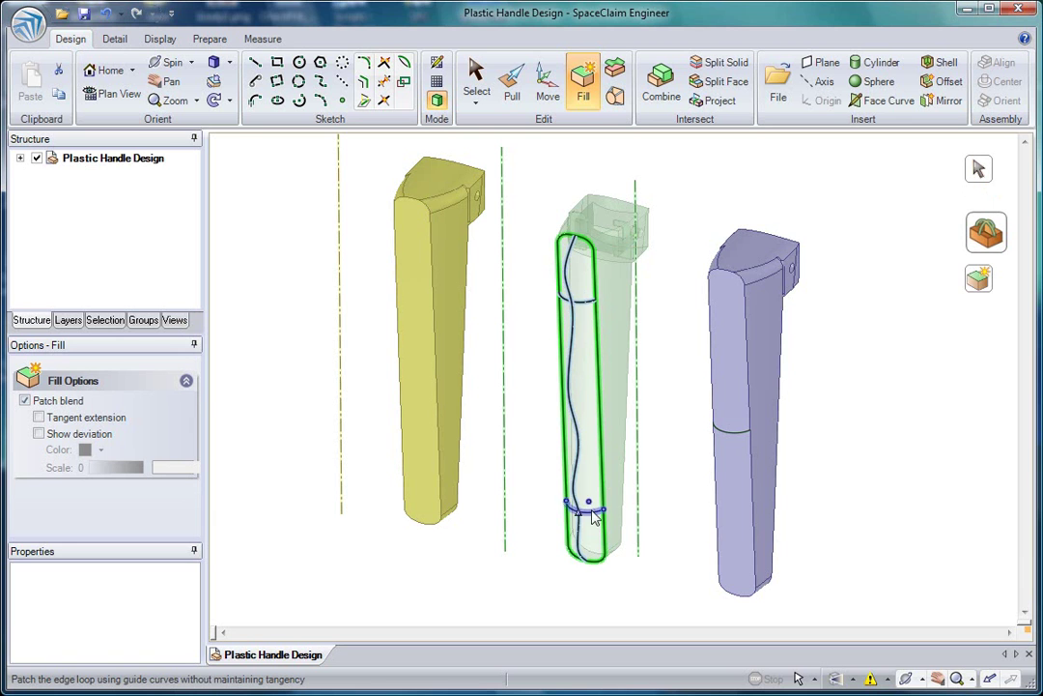
key("Return")
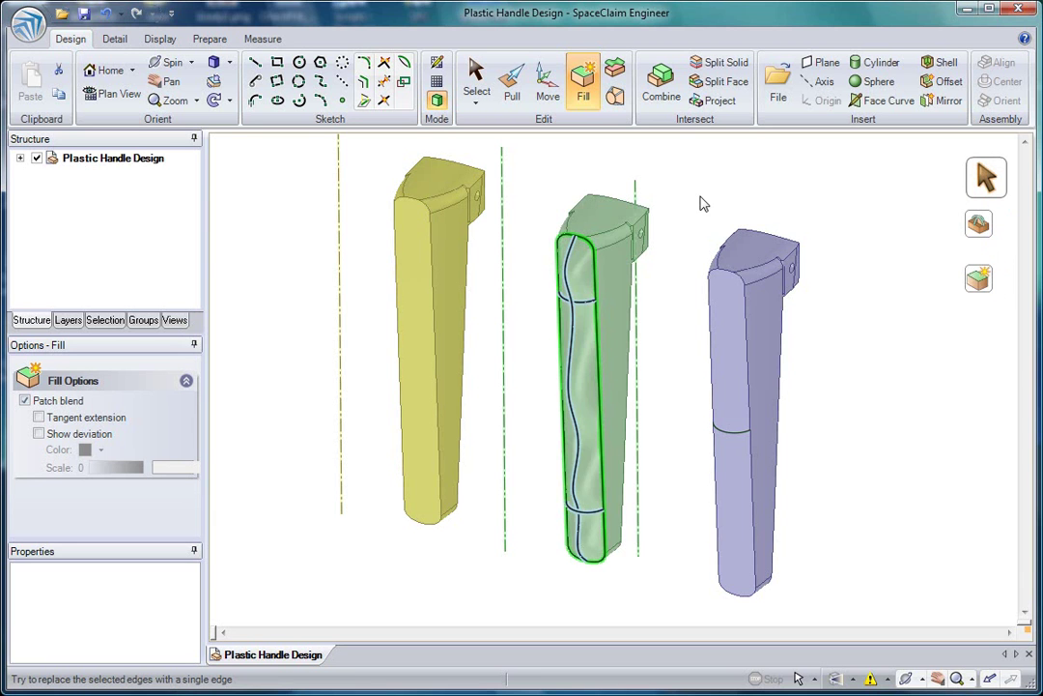
Patch blend the purple handle's front face through its middle arc with Show deviation on, and inspect the deviation from the end.
middle_click_drag(704, 203, 703, 261)
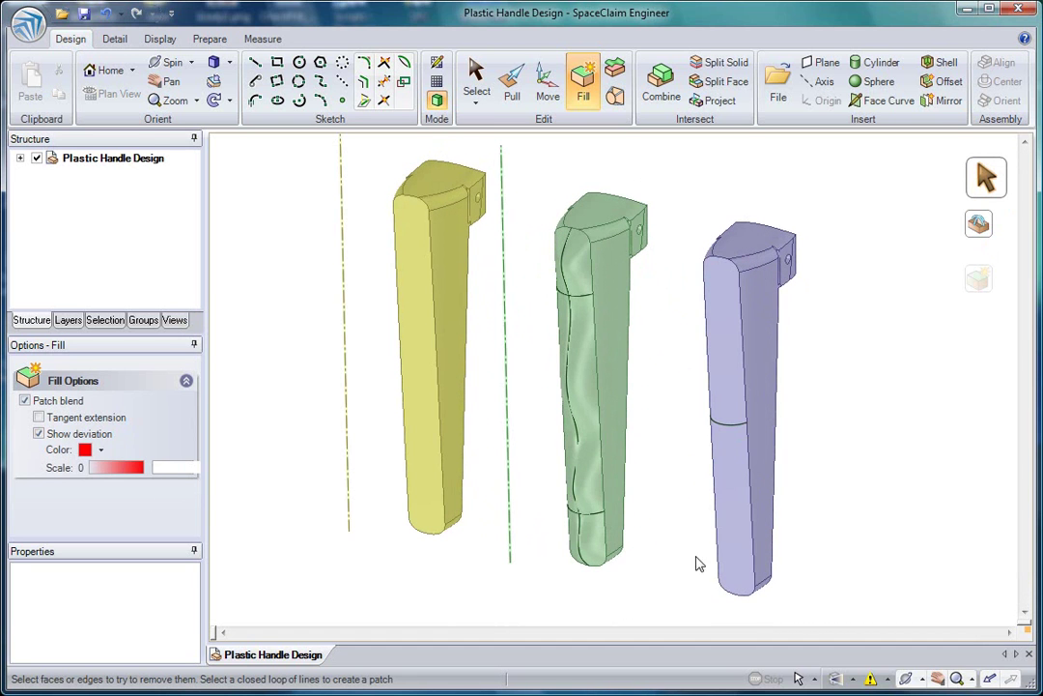
left_click(739, 547)
middle_click_drag(862, 410, 880, 427)
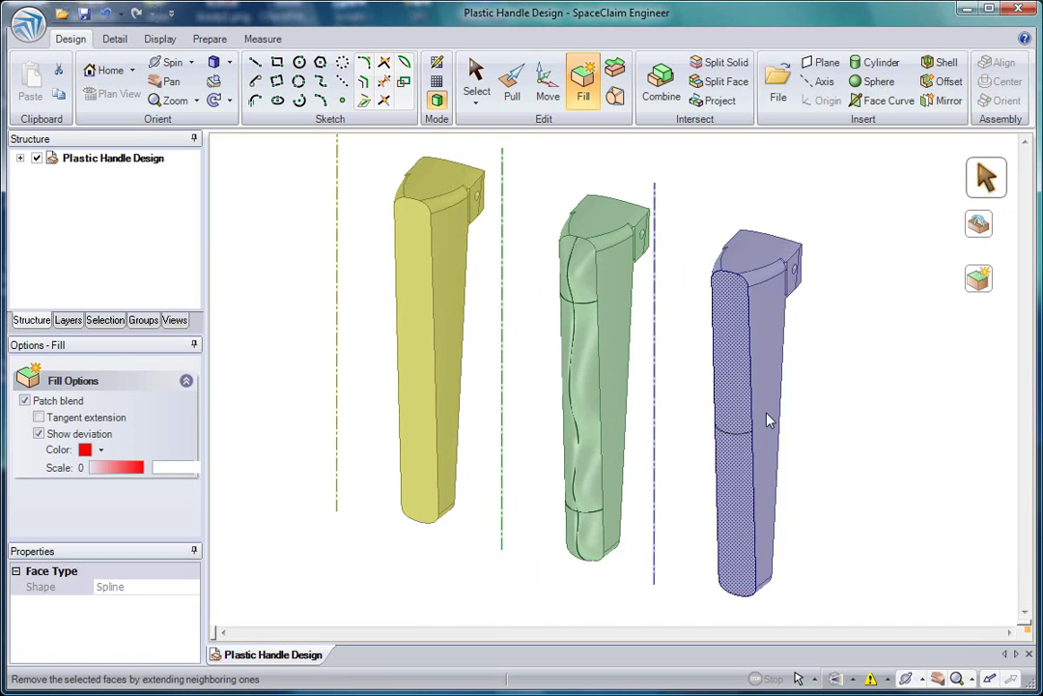
left_click(739, 434, "ctrl")
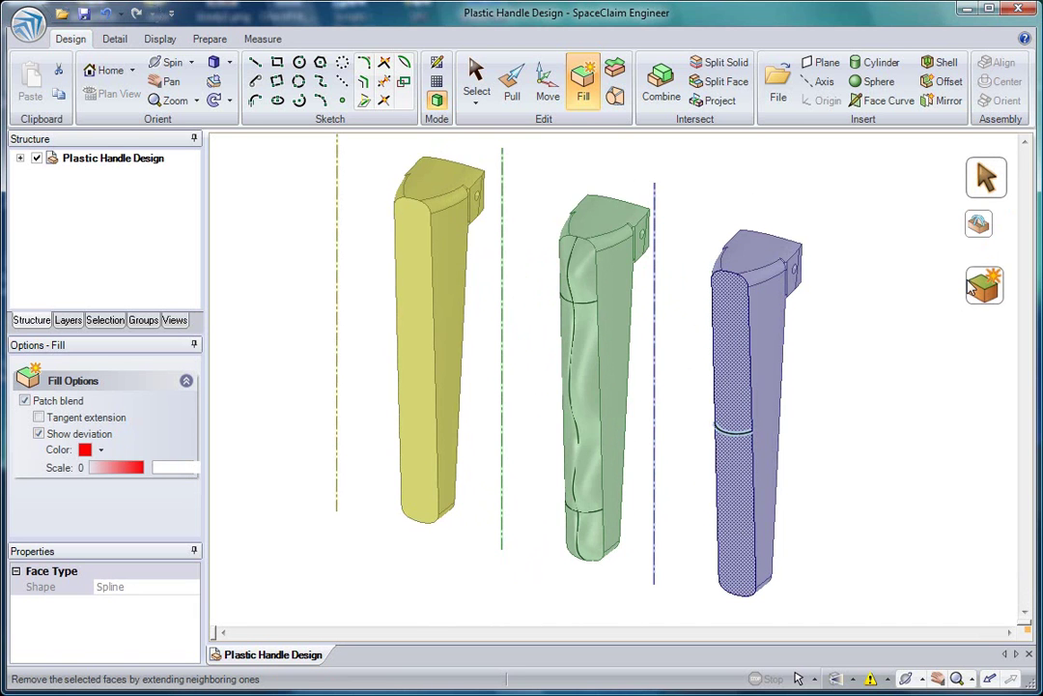
key("f")
middle_click_drag(811, 534, 826, 432)
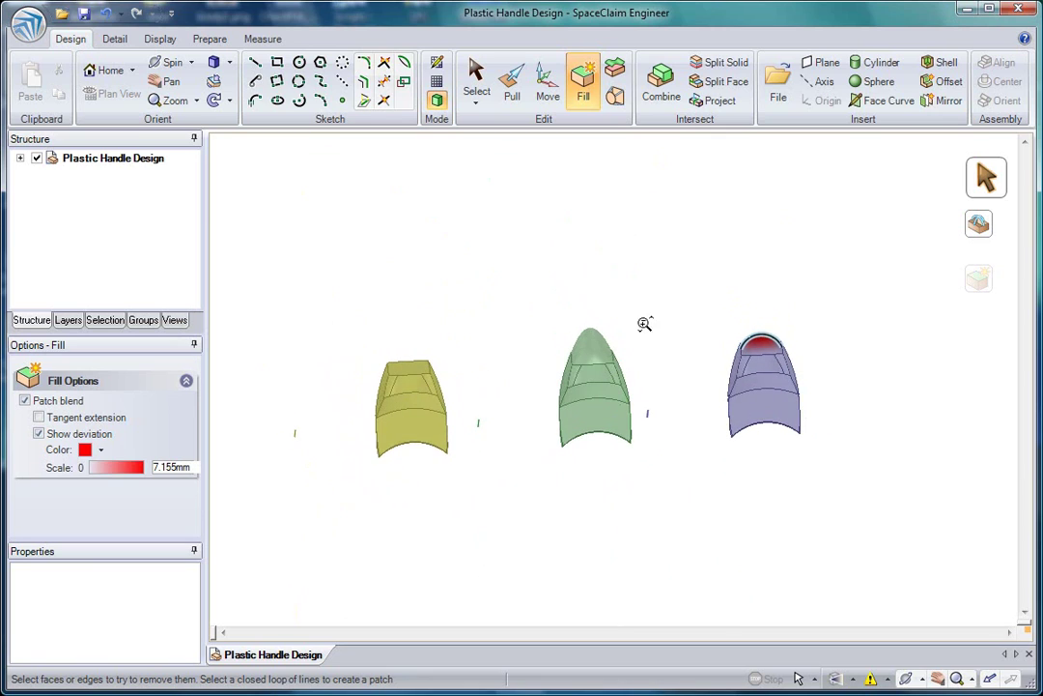
middle_click_drag(644, 324, 657, 445, "shift")
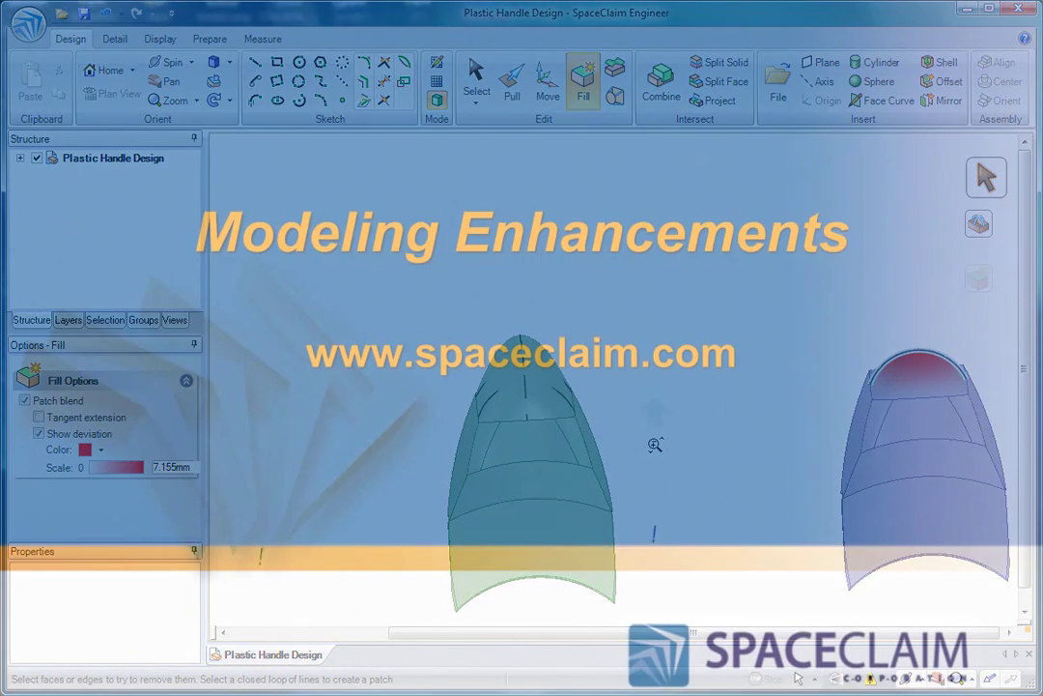